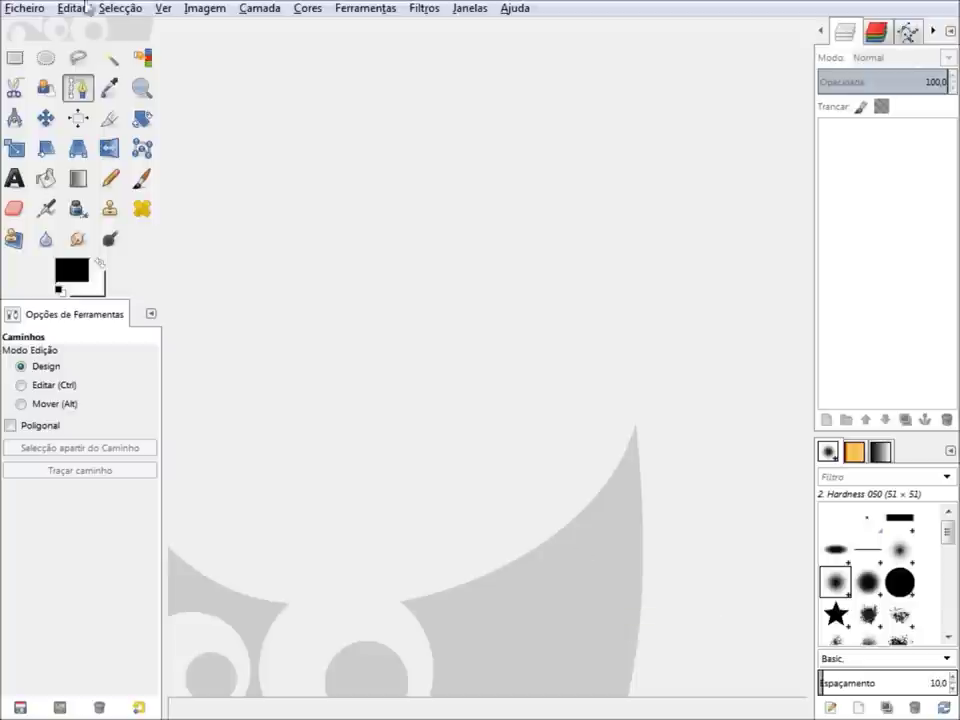
# - Create a new blank white image 768 × 400 px via Ficheiro > Novo
pyautogui.click(10, 8)
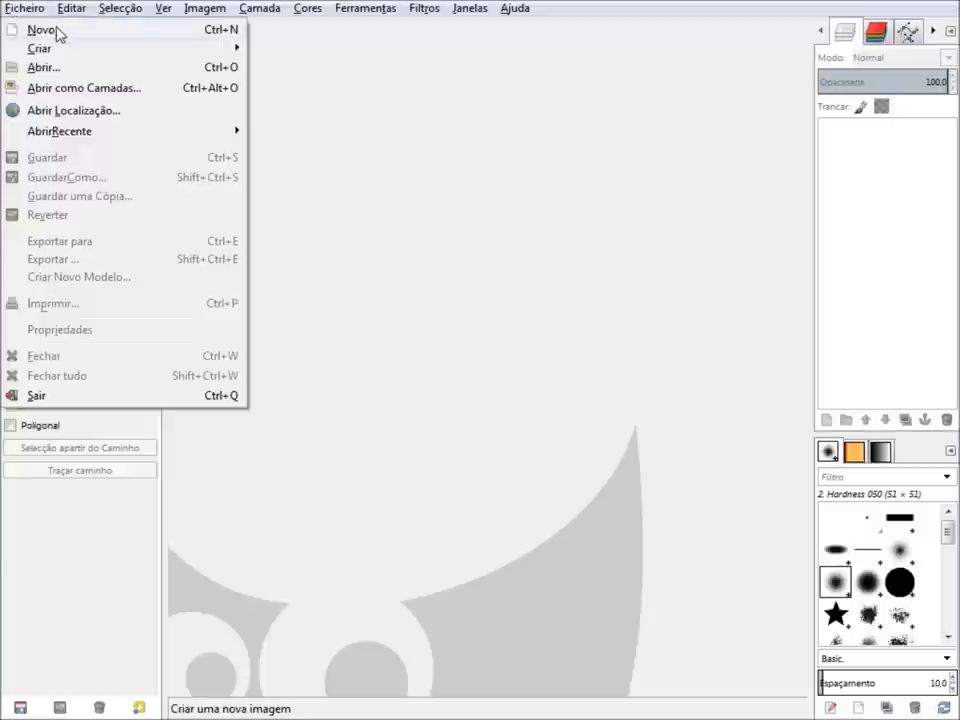
pyautogui.click(43, 29)
pyautogui.write('768')
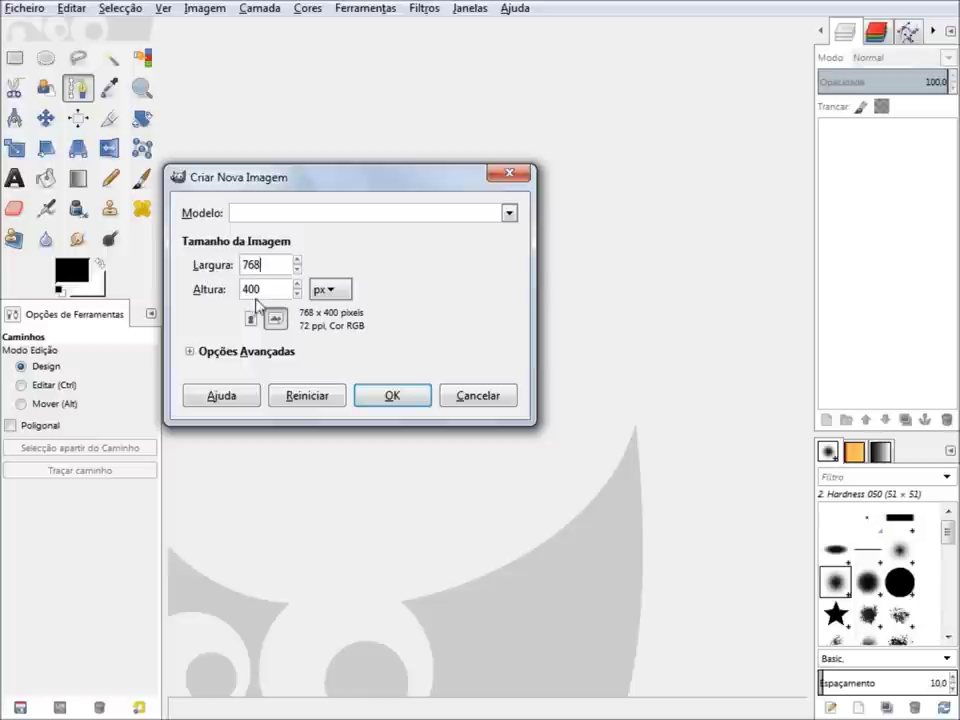
pyautogui.click(390, 398)
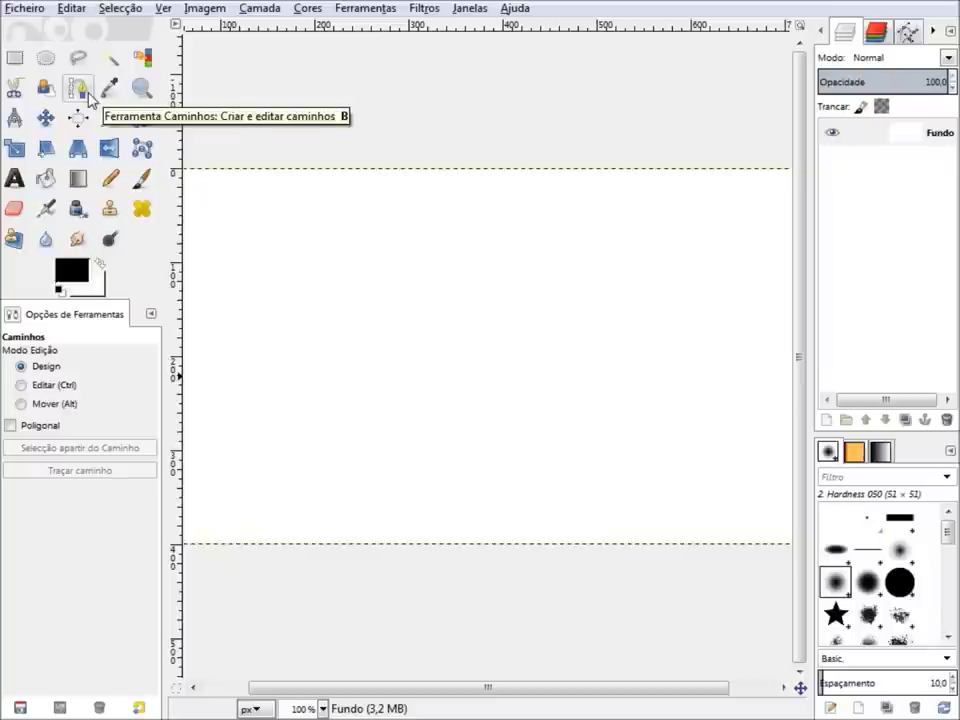
pyautogui.click(90, 97)
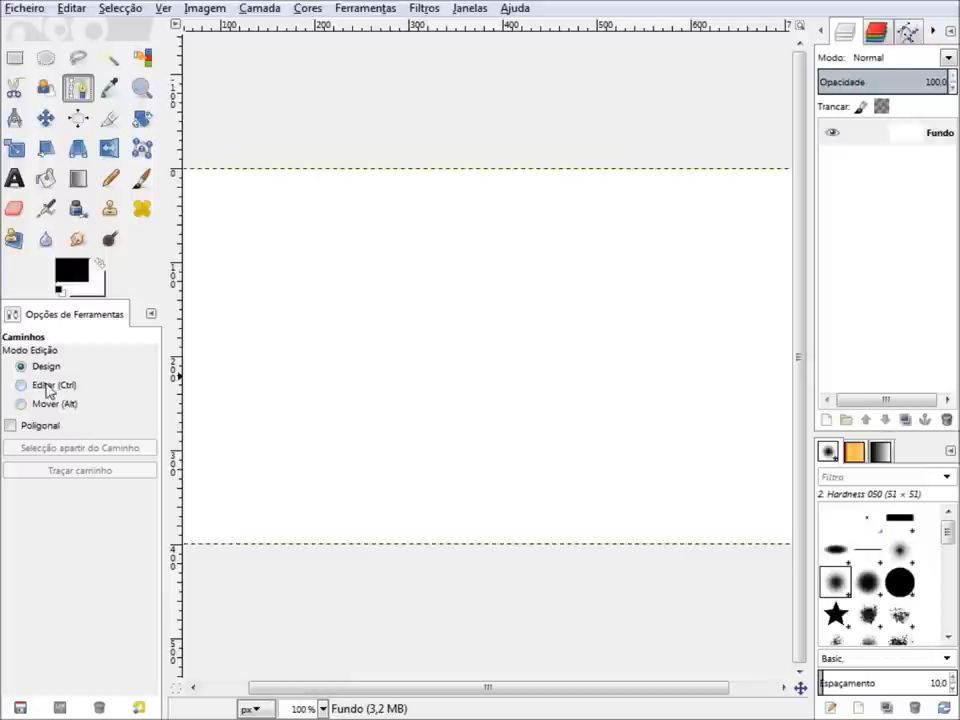
pyautogui.click(54, 390)
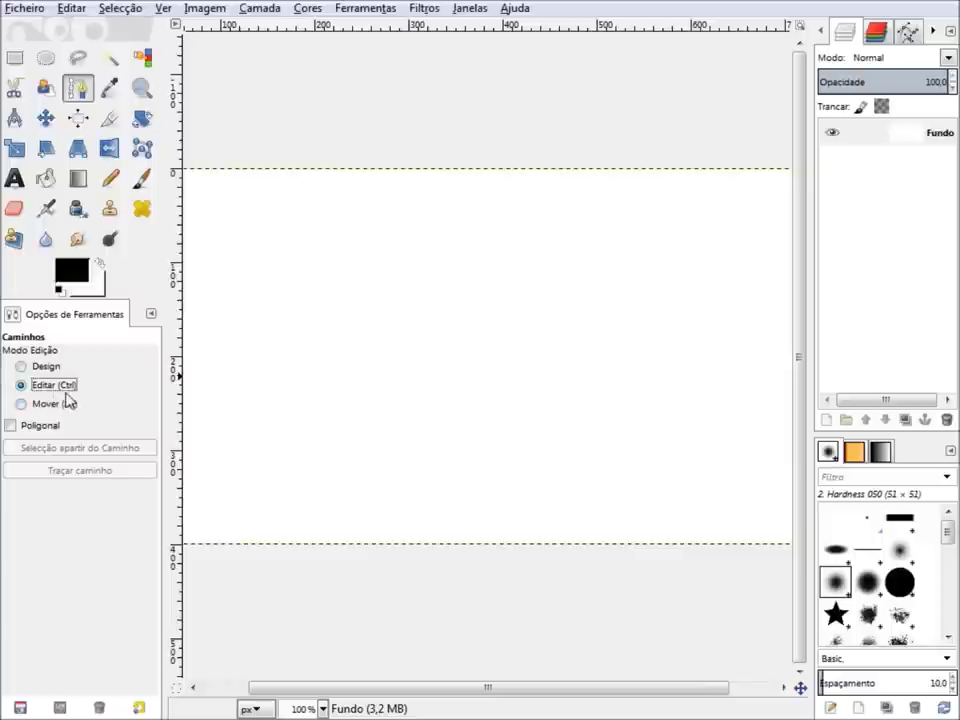
pyautogui.click(30, 367)
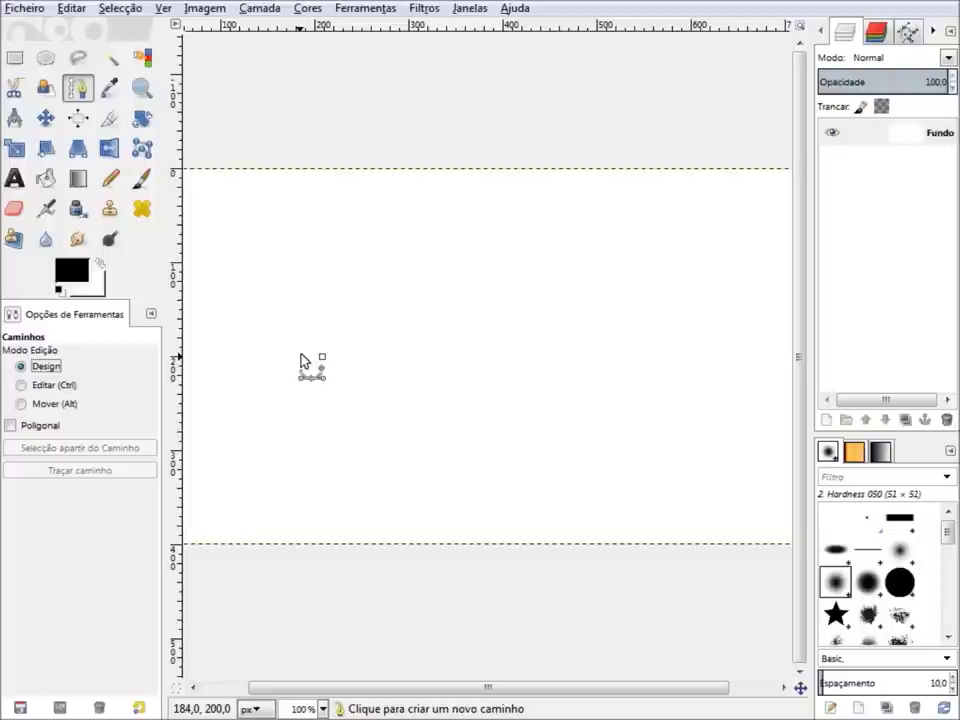
# - Draw a zigzag path of straight segments across the upper canvas
pyautogui.click(257, 271)
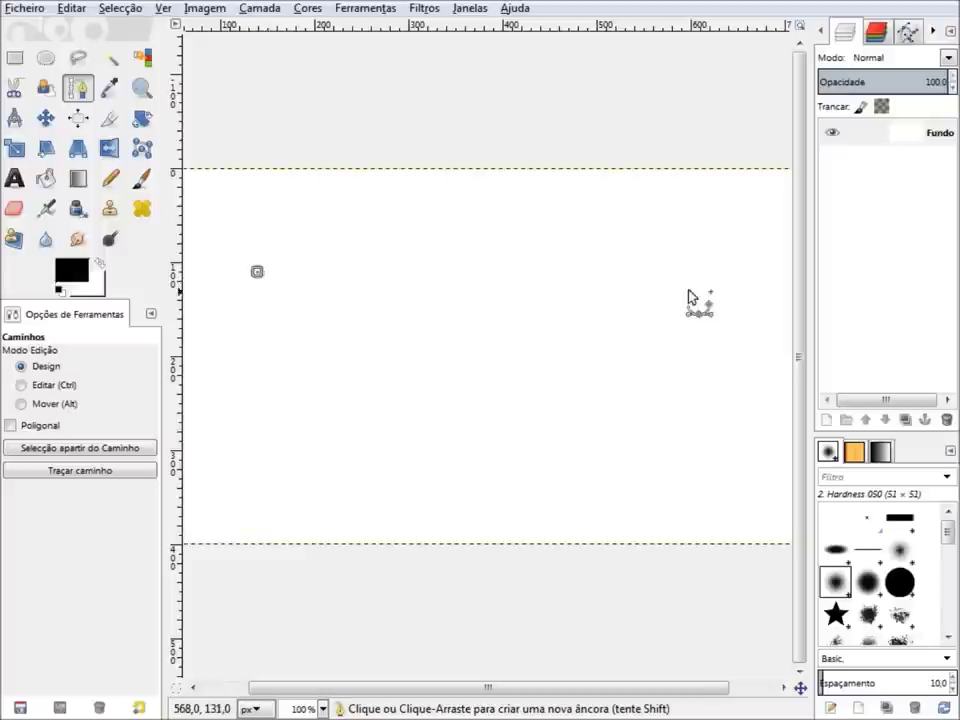
pyautogui.click(739, 264)
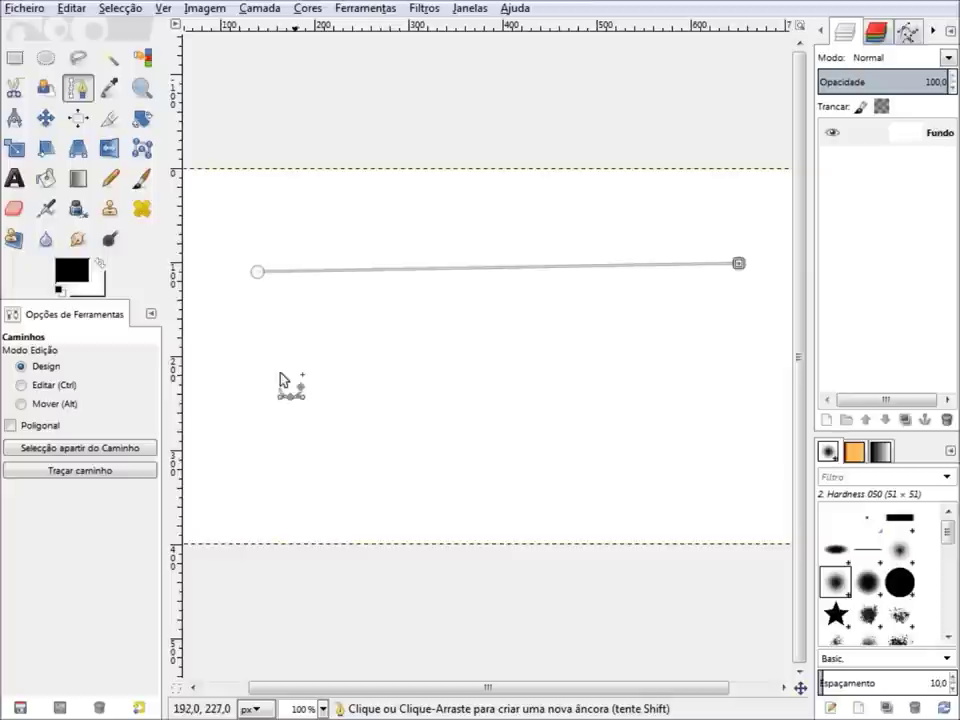
pyautogui.click(252, 354)
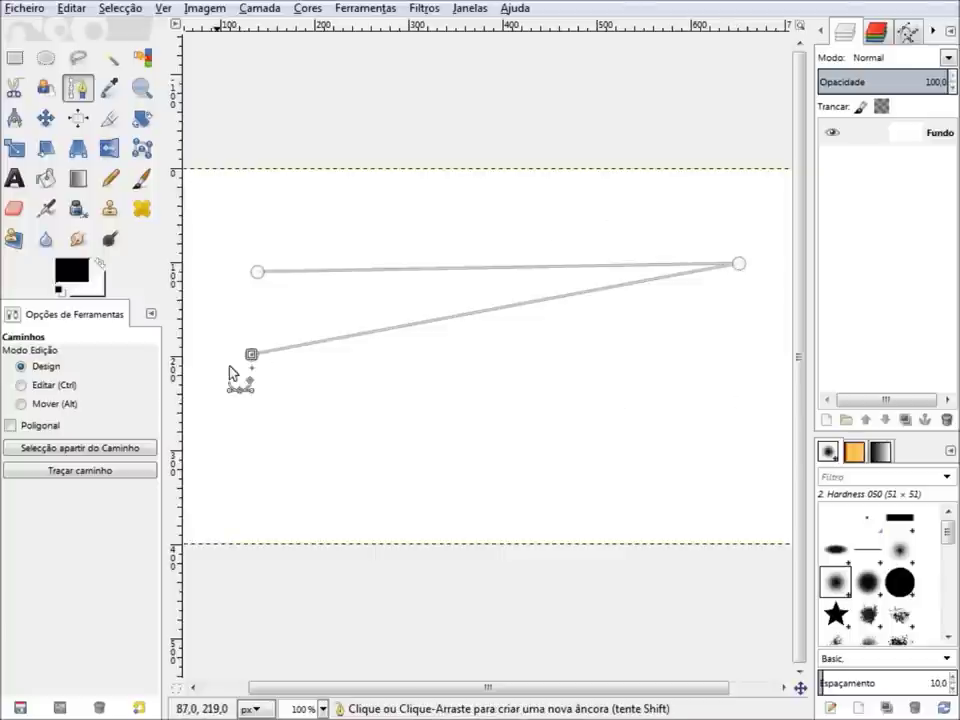
pyautogui.click(736, 387)
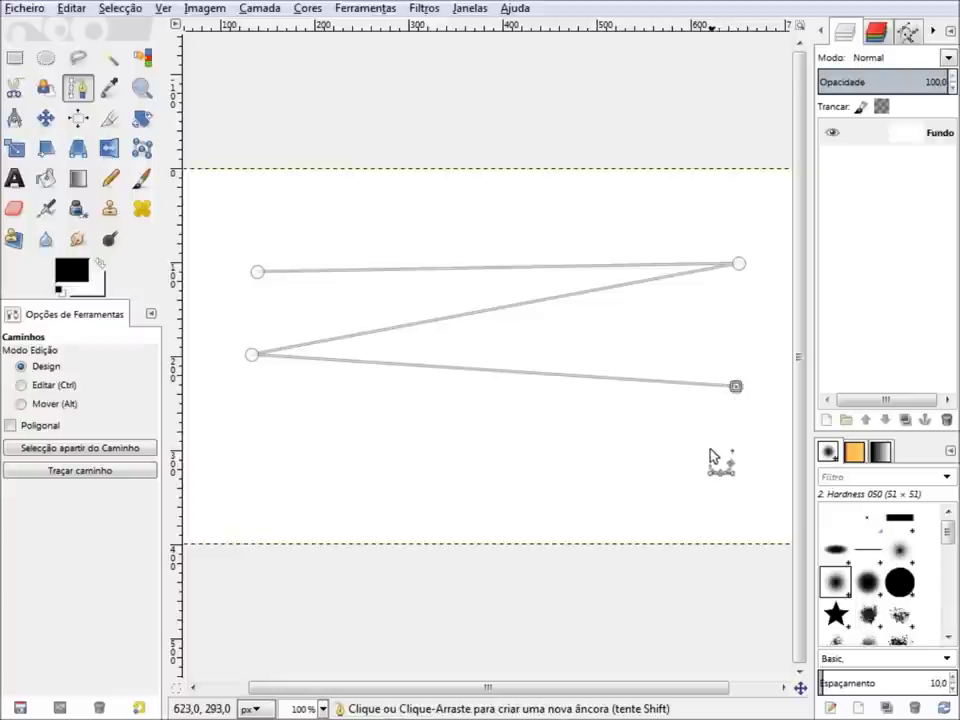
# - Extend the path with anchors along the bottom, up the left, across the top and down the right
pyautogui.click(539, 488)
pyautogui.click(391, 530)
pyautogui.click(237, 483)
pyautogui.click(196, 380)
pyautogui.click(204, 220)
pyautogui.click(351, 192)
pyautogui.click(581, 192)
pyautogui.click(739, 195)
pyautogui.click(780, 325)
pyautogui.click(742, 456)
pyautogui.click(679, 506)
pyautogui.click(590, 541)
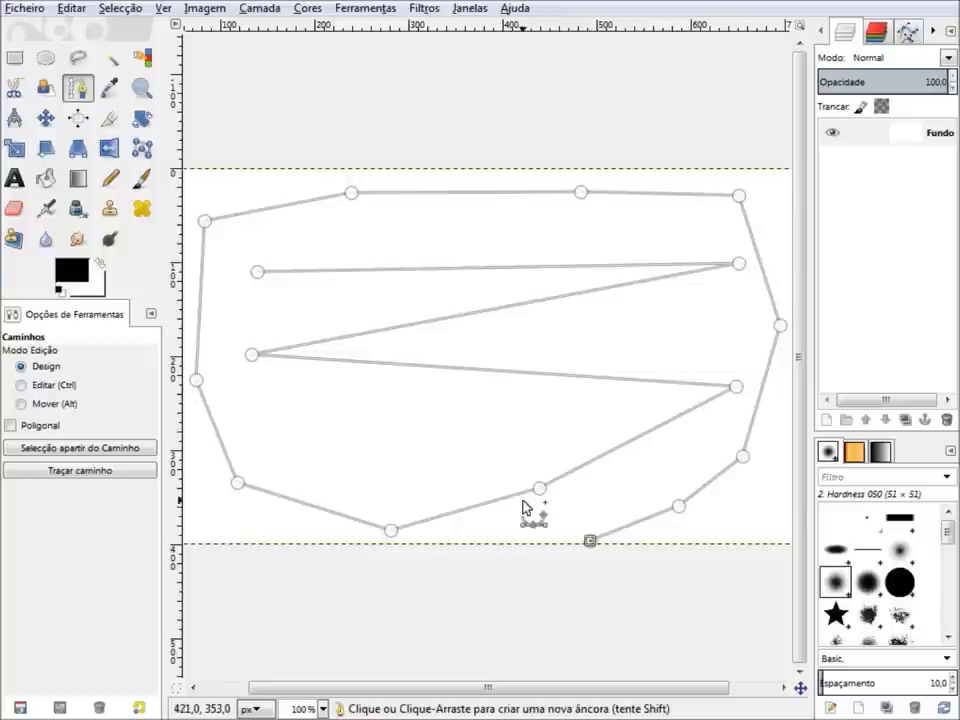
# - Delete the path's anchors with Backspace until only the first one remains
pyautogui.press('BackSpace')
pyautogui.press('BackSpace')
pyautogui.press('BackSpace')
pyautogui.press('BackSpace')
pyautogui.press('BackSpace')
pyautogui.press('BackSpace')
pyautogui.press('BackSpace')
pyautogui.press('BackSpace')
pyautogui.press('BackSpace')
pyautogui.press('BackSpace')
pyautogui.press('BackSpace')
pyautogui.press('BackSpace')
pyautogui.press('BackSpace')
pyautogui.press('BackSpace')
pyautogui.press('BackSpace')
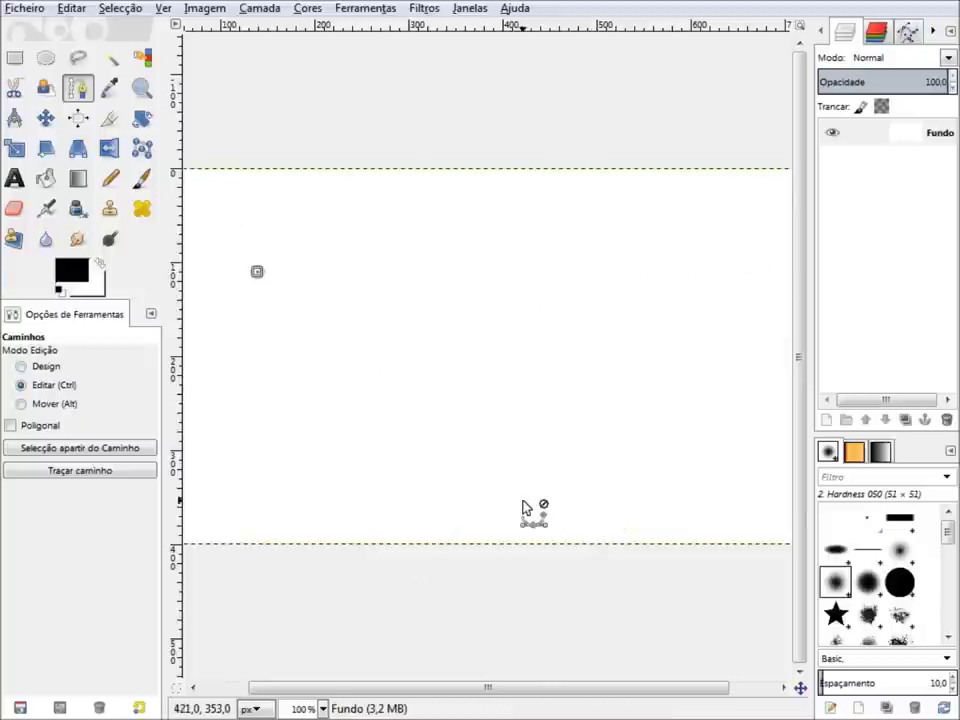
pyautogui.press('ctrl')
pyautogui.press('BackSpace')
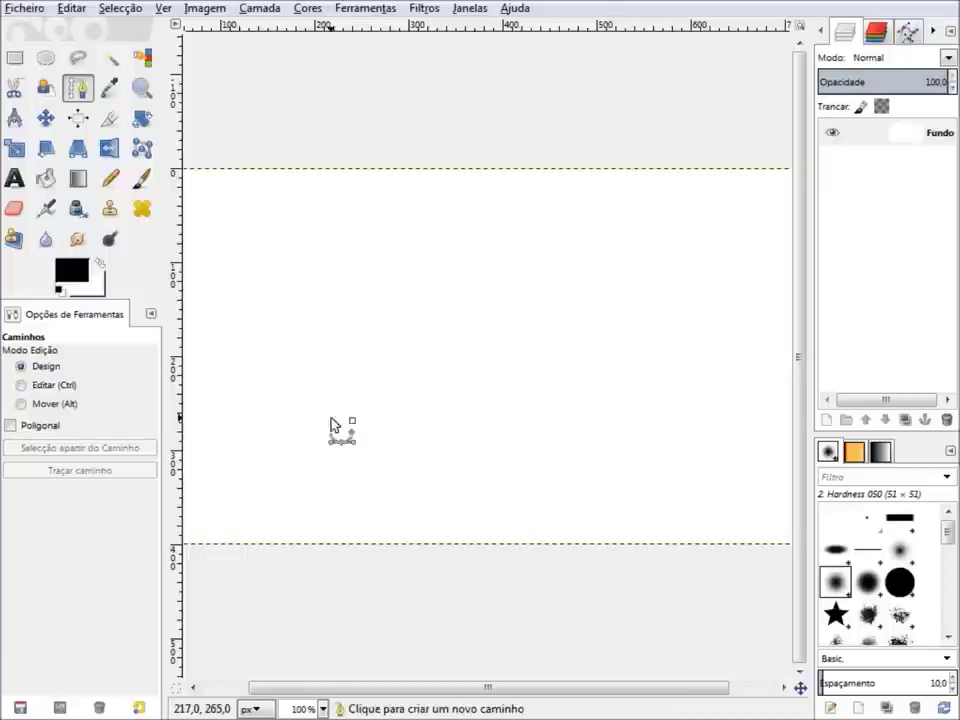
# - Draw a two-anchor path and bend it into a curve that sags, then rises on the right
pyautogui.click(239, 294)
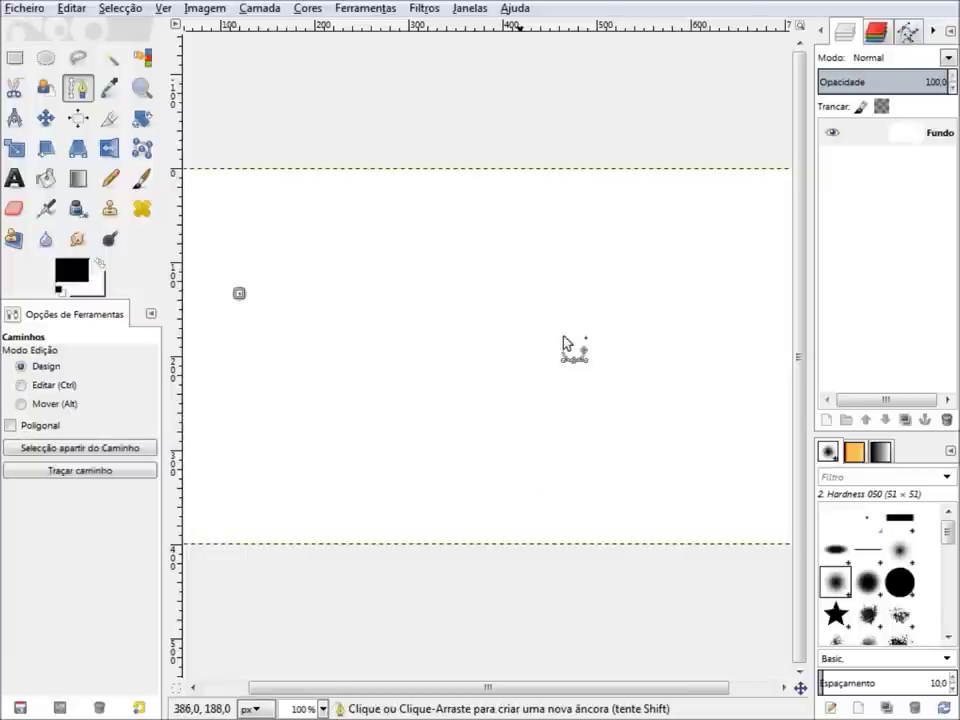
pyautogui.click(718, 296)
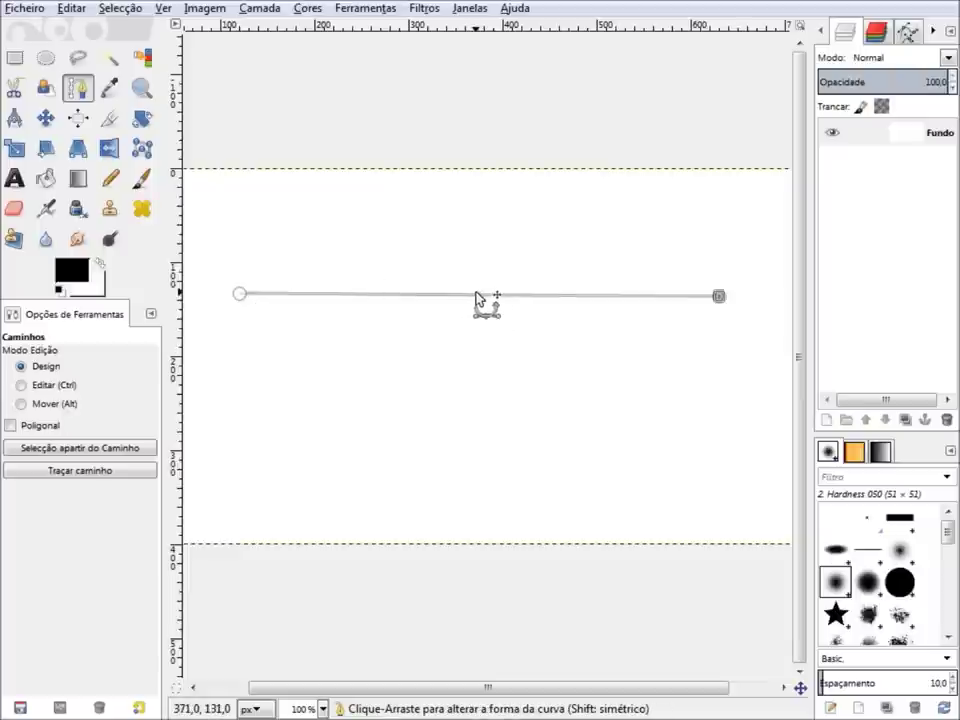
pyautogui.moveTo(478, 297); pyautogui.dragTo(478, 336)
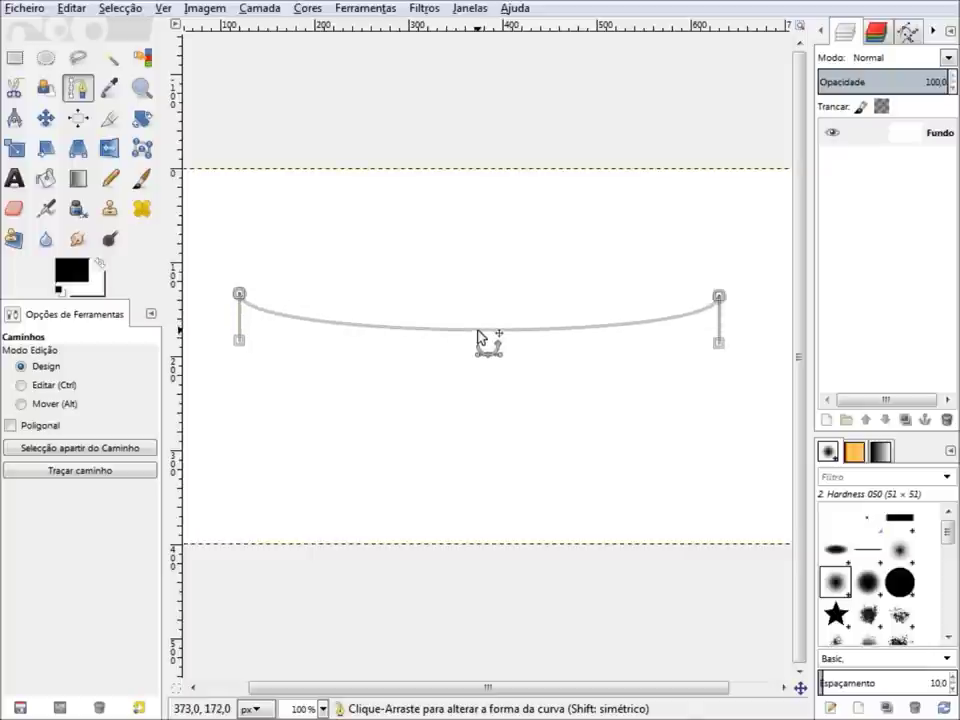
pyautogui.moveTo(478, 336)
pyautogui.mouseDown()
pyautogui.moveTo(491, 476)
pyautogui.moveTo(476, 424)
pyautogui.moveTo(484, 347)
pyautogui.moveTo(507, 275)
pyautogui.moveTo(499, 197)
pyautogui.moveTo(501, 339)
pyautogui.moveTo(480, 384)
pyautogui.mouseUp()
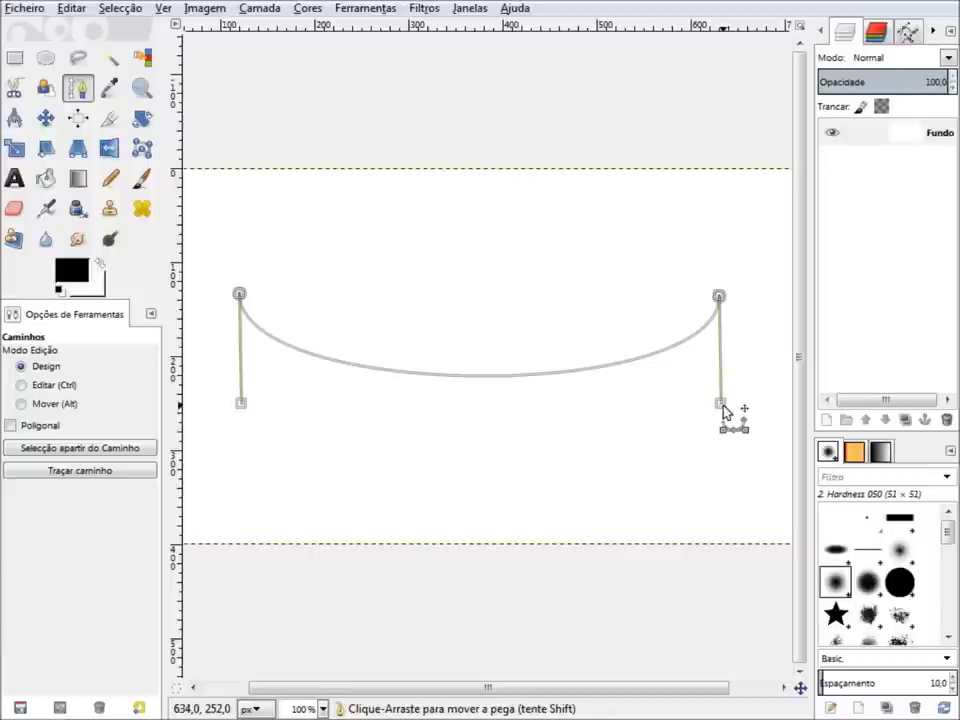
pyautogui.moveTo(721, 404)
pyautogui.mouseDown()
pyautogui.moveTo(584, 344)
pyautogui.moveTo(629, 169)
pyautogui.moveTo(735, 134)
pyautogui.mouseUp()
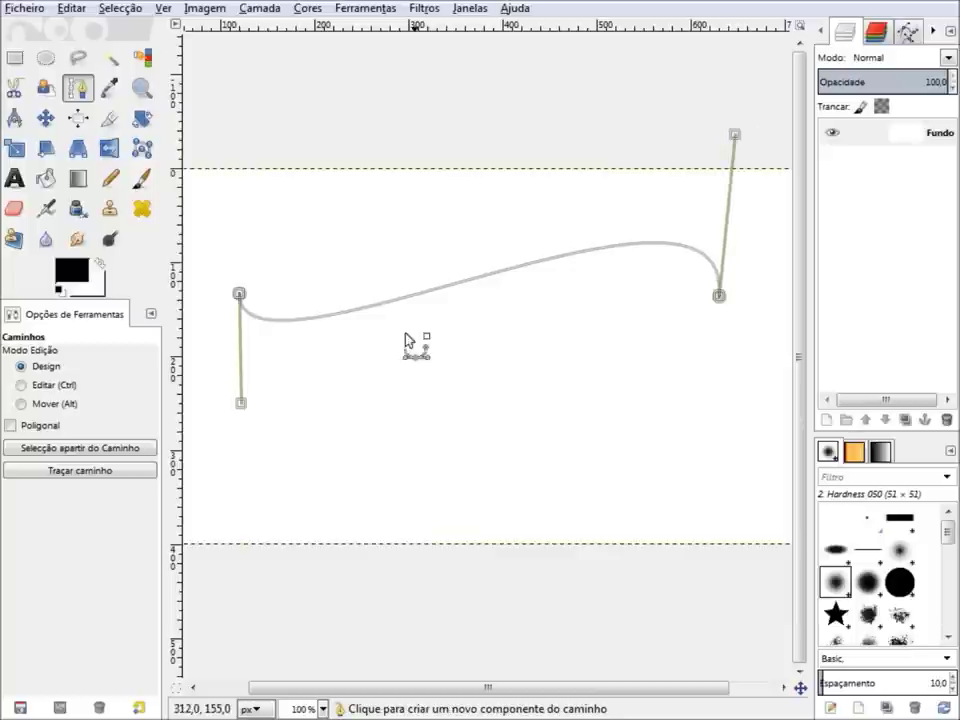
# - Undo a stray extra path piece and pull the curve's left end lower into an S-wave
pyautogui.click(232, 413)
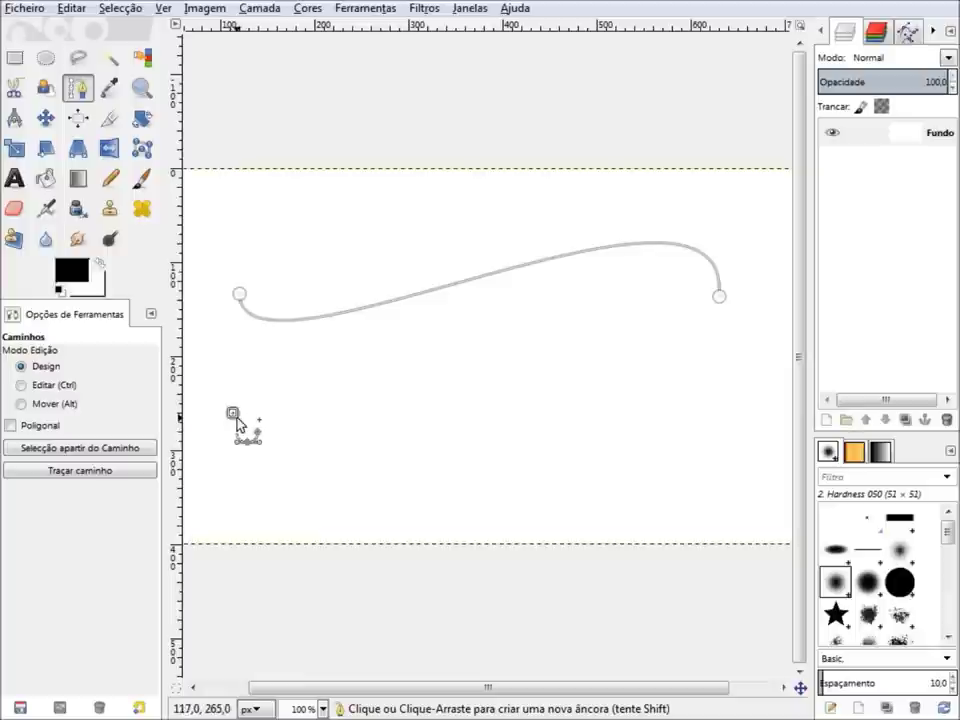
pyautogui.click(511, 445)
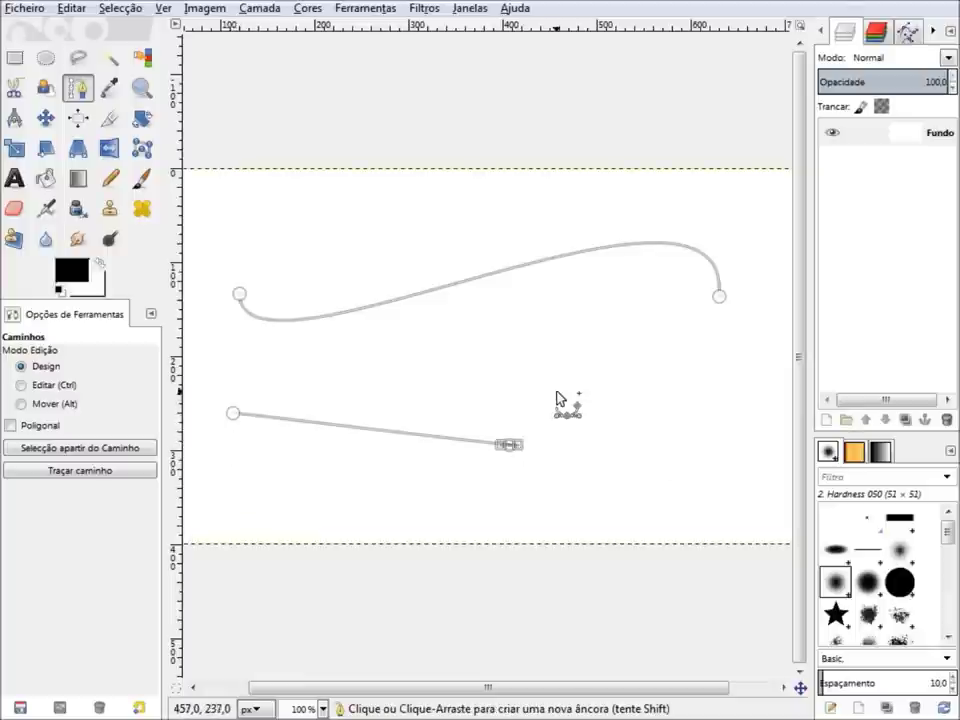
pyautogui.hotkey('ctrl', 'z')
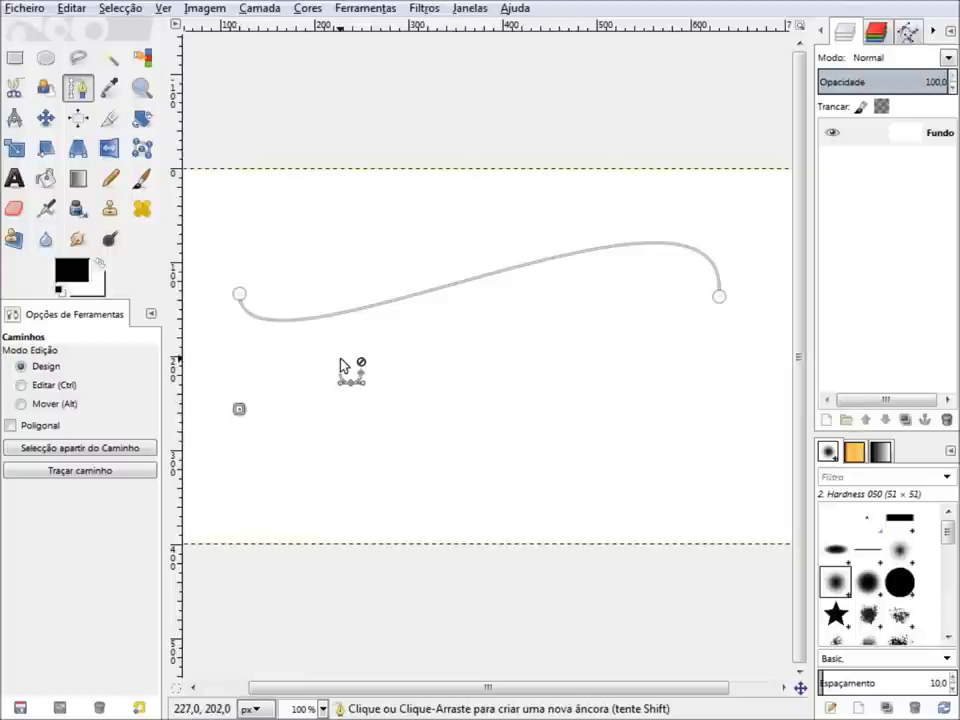
pyautogui.hotkey('ctrl', 'z')
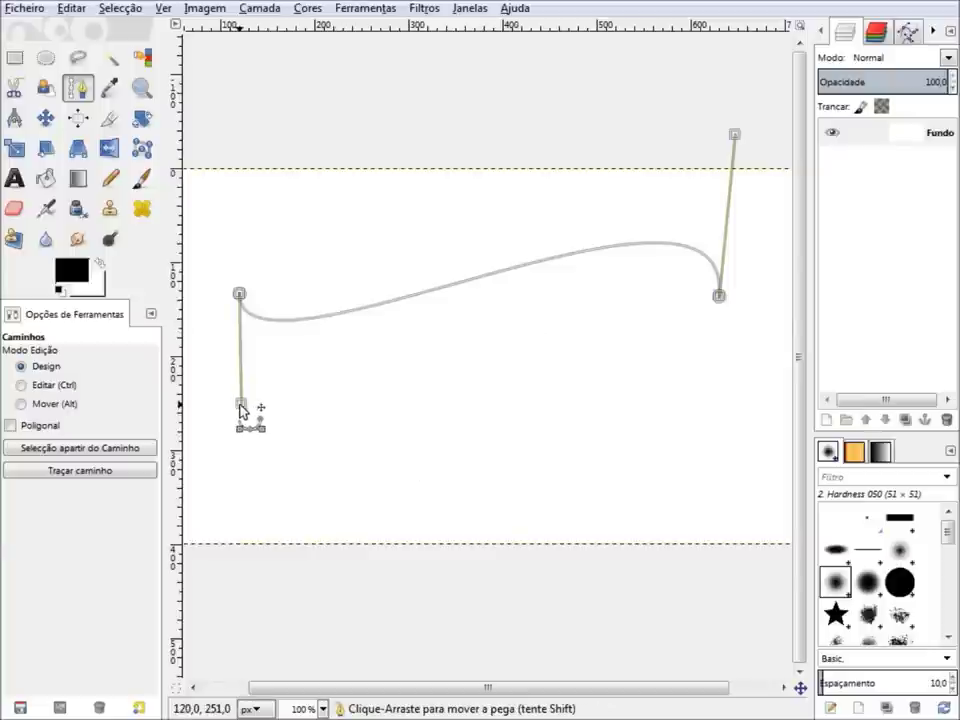
pyautogui.moveTo(241, 405)
pyautogui.mouseDown()
pyautogui.moveTo(317, 358)
pyautogui.moveTo(349, 236)
pyautogui.moveTo(324, 189)
pyautogui.moveTo(394, 274)
pyautogui.moveTo(437, 395)
pyautogui.moveTo(630, 470)
pyautogui.moveTo(577, 530)
pyautogui.moveTo(339, 596)
pyautogui.moveTo(306, 660)
pyautogui.moveTo(299, 601)
pyautogui.moveTo(360, 598)
pyautogui.moveTo(426, 570)
pyautogui.moveTo(366, 602)
pyautogui.moveTo(261, 590)
pyautogui.mouseUp()
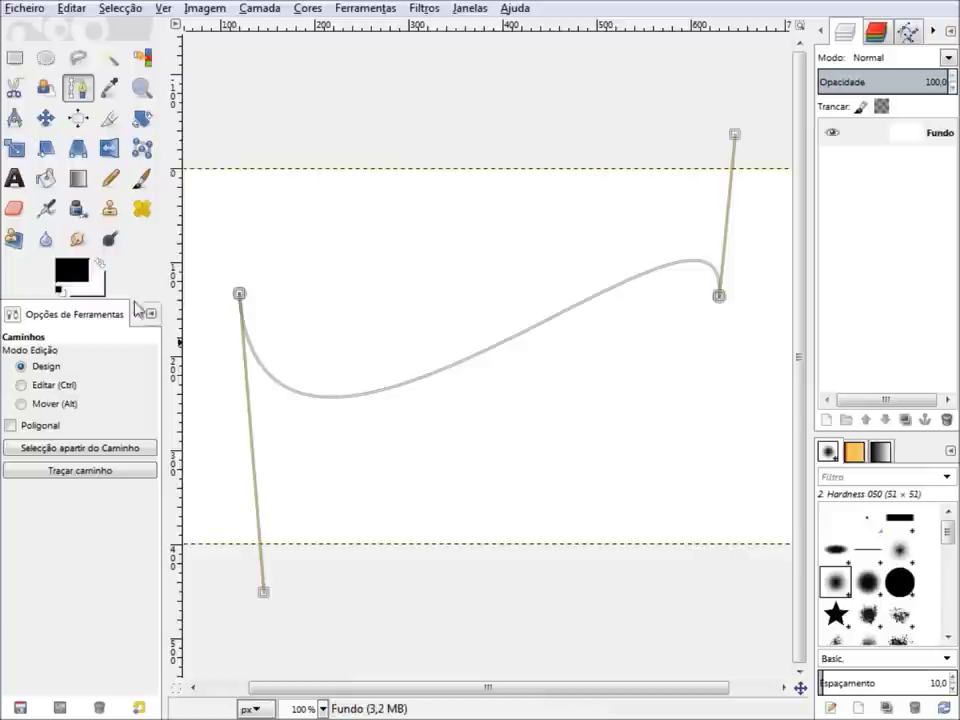
# - Draw a straight zigzag outline of anchors above the wave curve
pyautogui.keyDown('shift'); pyautogui.click(354, 266); pyautogui.keyUp('shift')
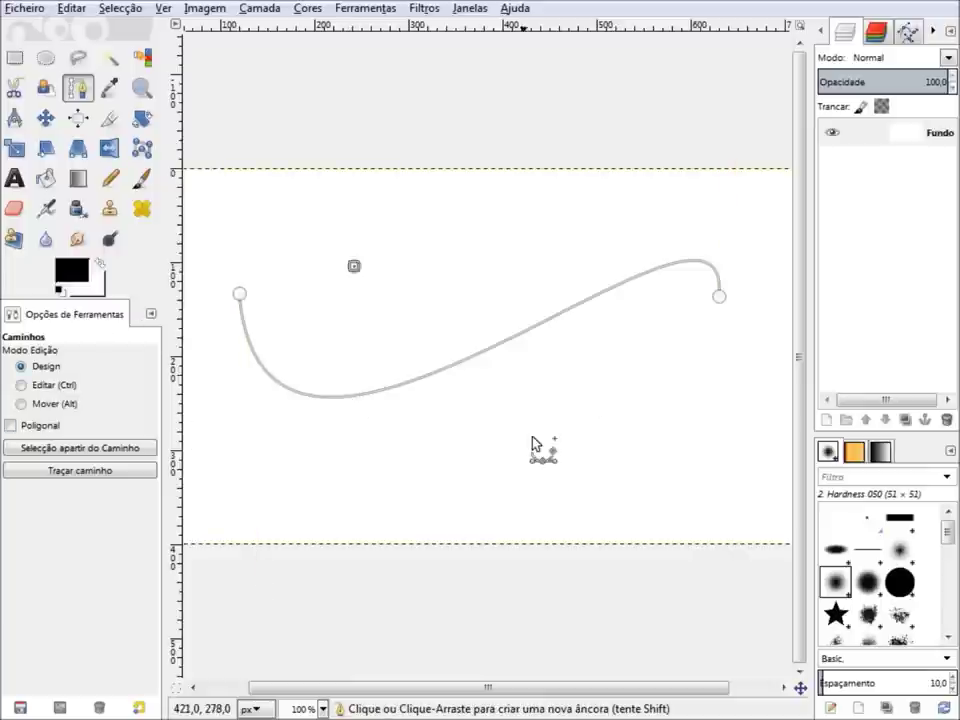
pyautogui.click(514, 410)
pyautogui.click(614, 207)
pyautogui.click(470, 211)
pyautogui.click(291, 211)
pyautogui.click(354, 266)
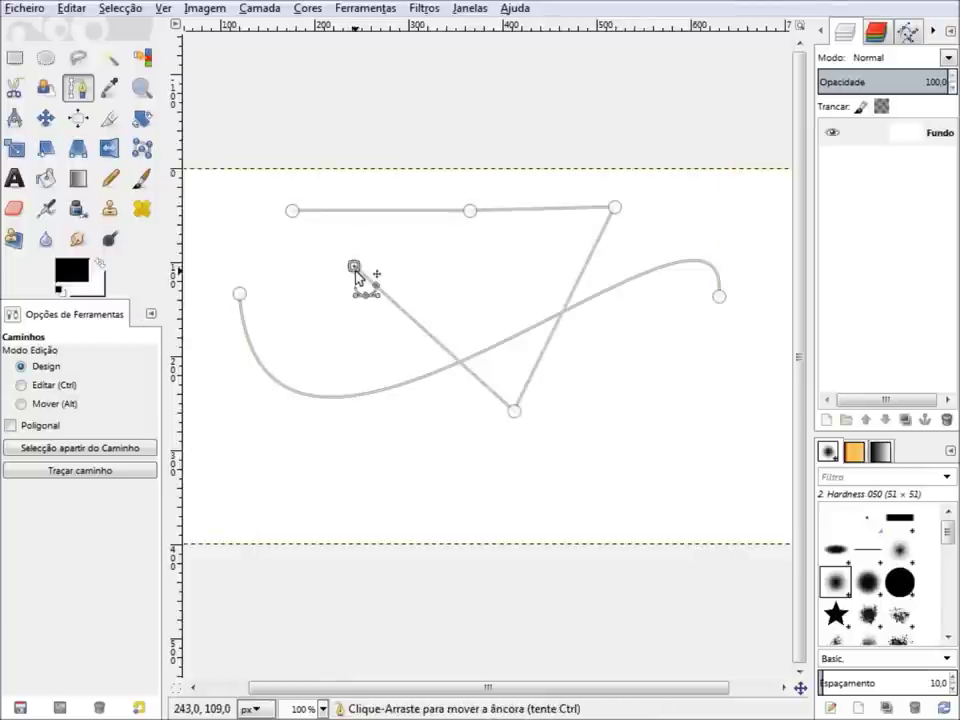
pyautogui.click(266, 243)
pyautogui.keyDown('ctrl'); pyautogui.click(291, 212); pyautogui.keyUp('ctrl')
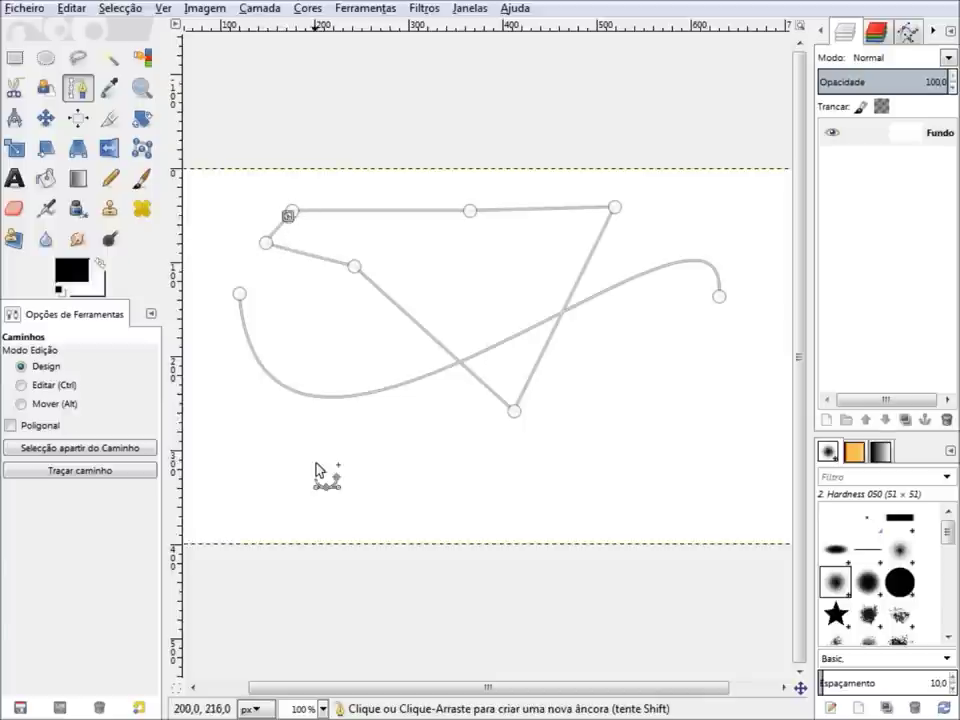
# - Delete the straight outline and place a lone anchor above the curve's left end
pyautogui.press('ctrl')
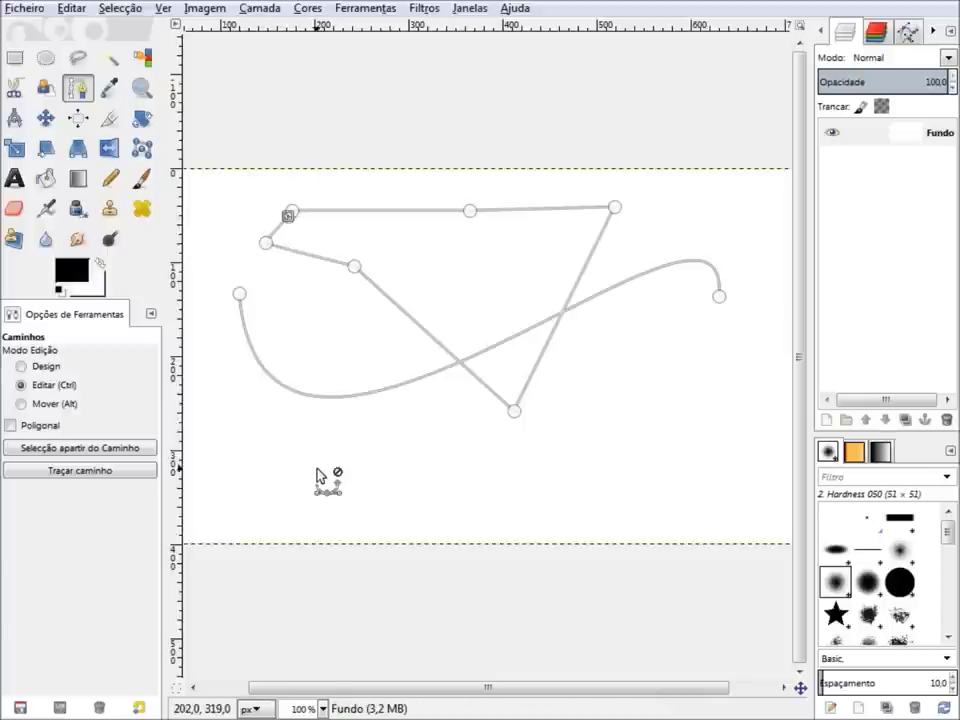
pyautogui.press('BackSpace')
pyautogui.press('BackSpace')
pyautogui.press('BackSpace')
pyautogui.press('BackSpace')
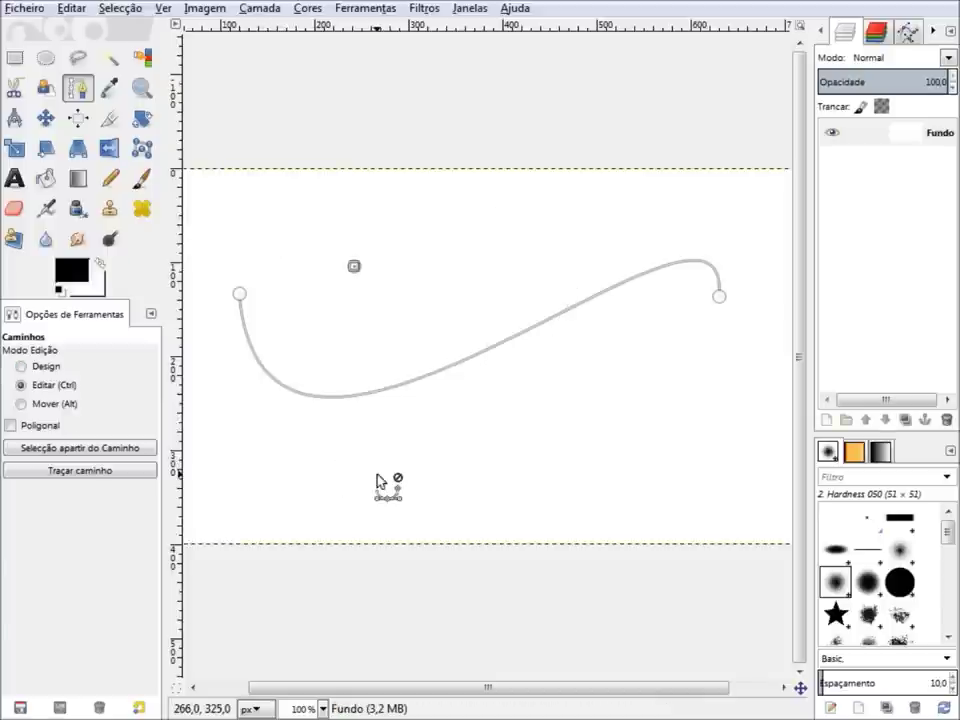
pyautogui.press('BackSpace')
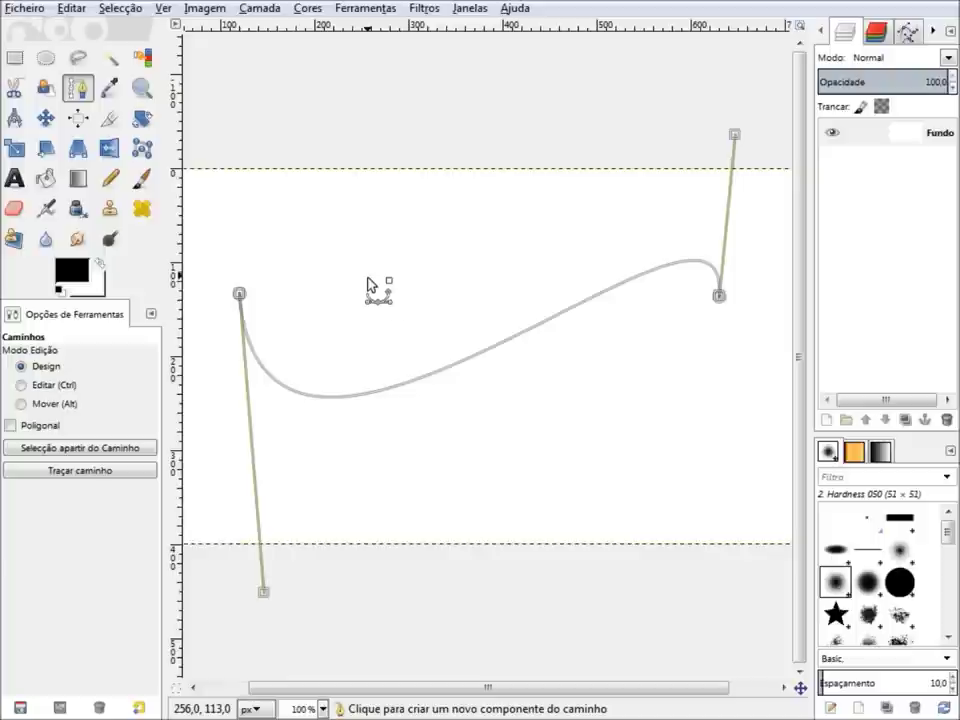
pyautogui.click(316, 229)
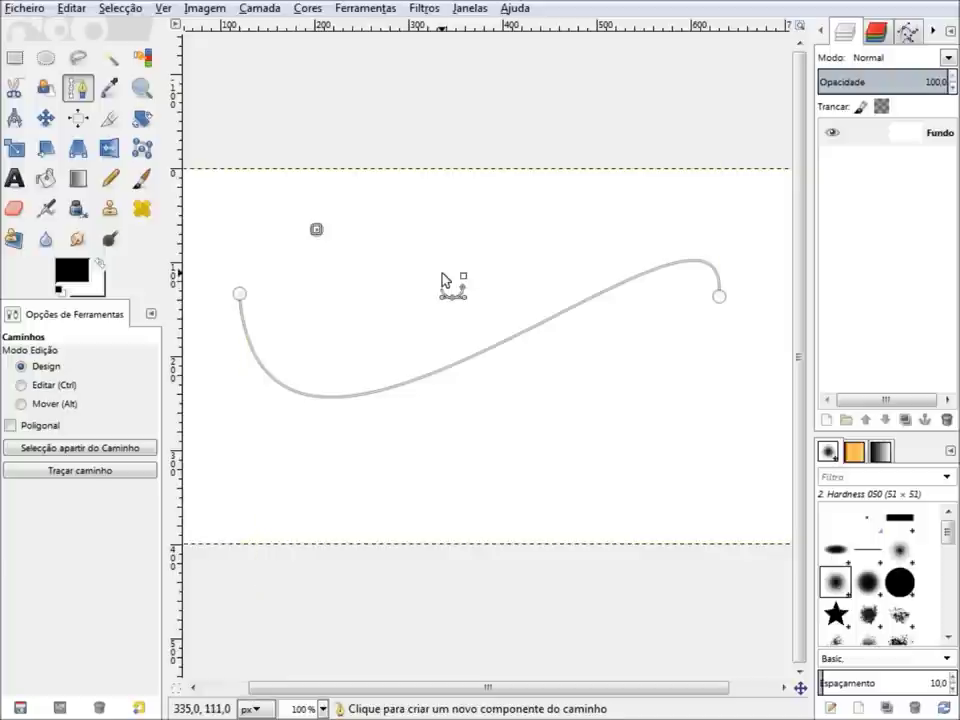
# - Place lone anchors ringing the curve along the bottom, left side, top and right edges
pyautogui.click(517, 229)
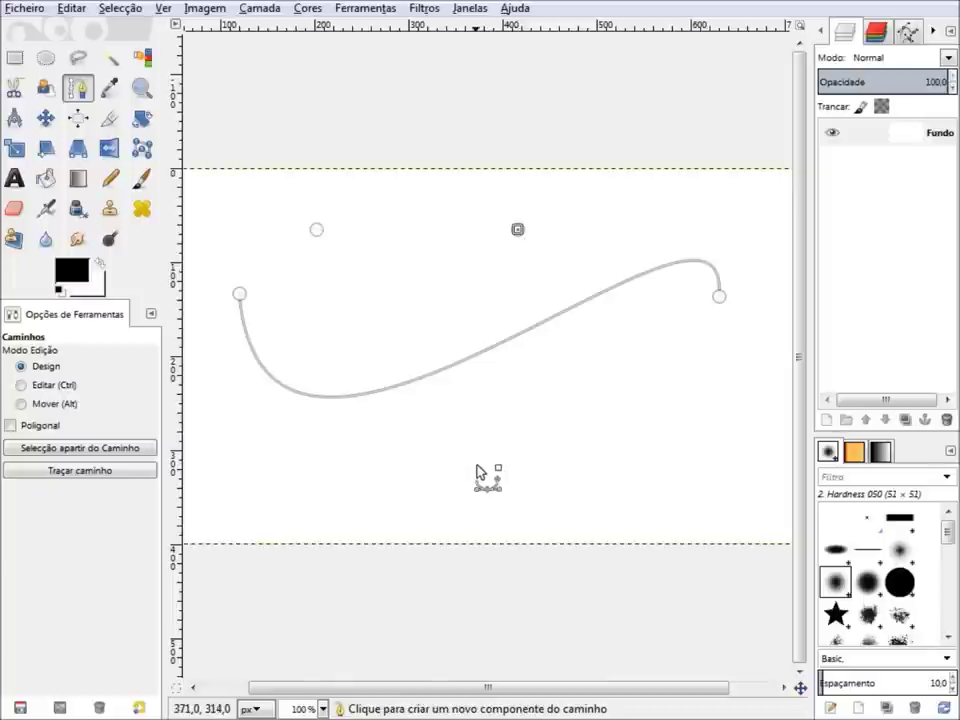
pyautogui.click(623, 462)
pyautogui.click(451, 502)
pyautogui.click(317, 506)
pyautogui.click(236, 437)
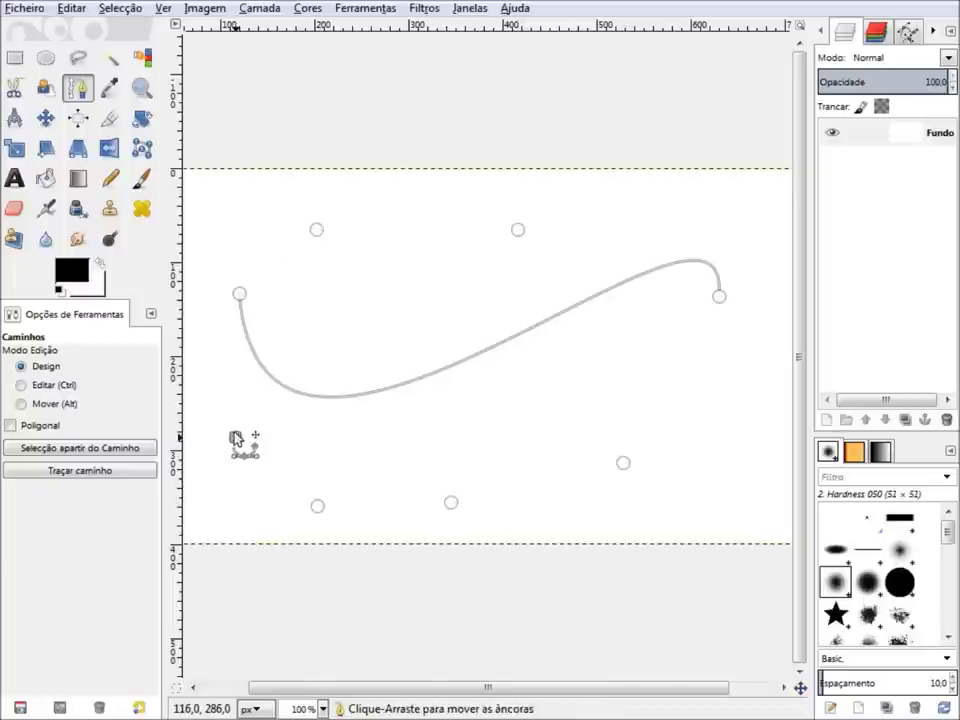
pyautogui.click(206, 321)
pyautogui.click(223, 201)
pyautogui.click(396, 190)
pyautogui.click(585, 180)
pyautogui.click(716, 198)
pyautogui.click(772, 225)
pyautogui.click(764, 337)
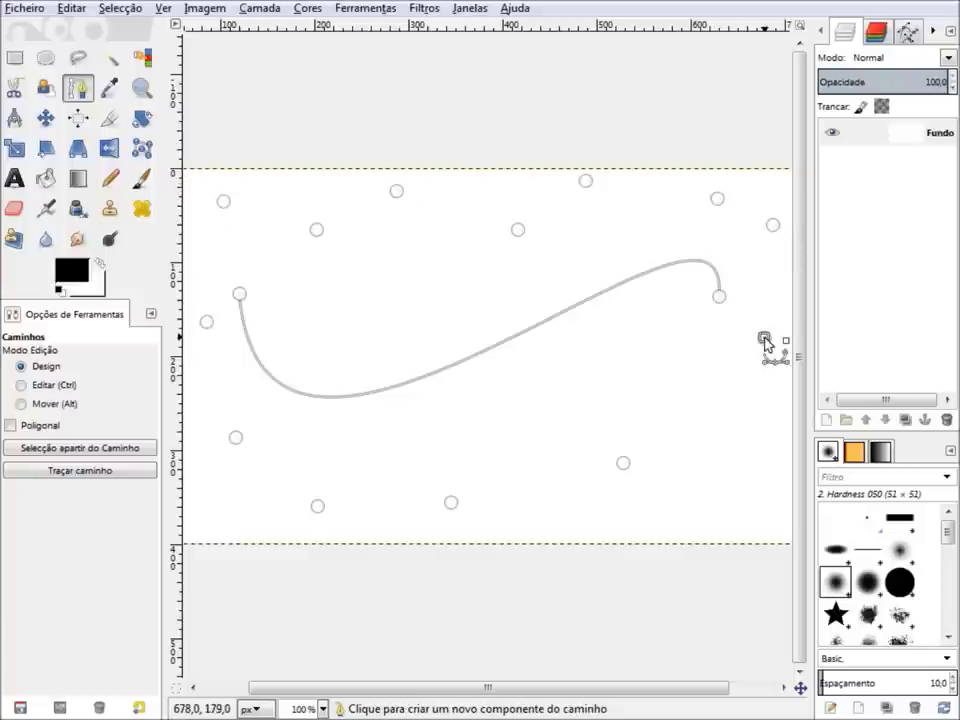
pyautogui.click(731, 500)
pyautogui.click(571, 525)
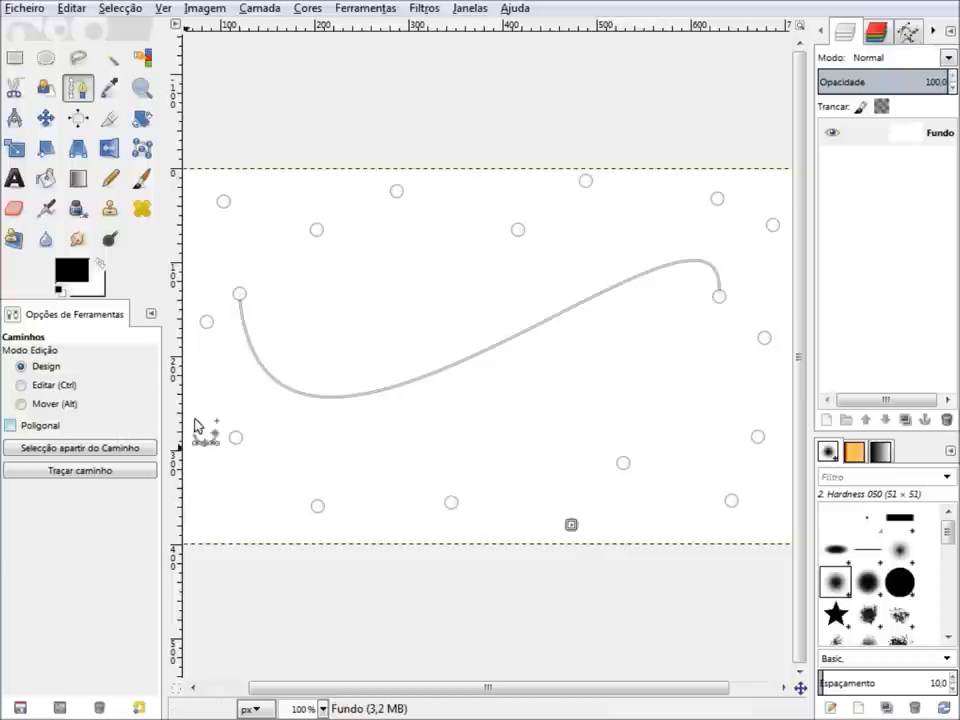
pyautogui.press('alt')
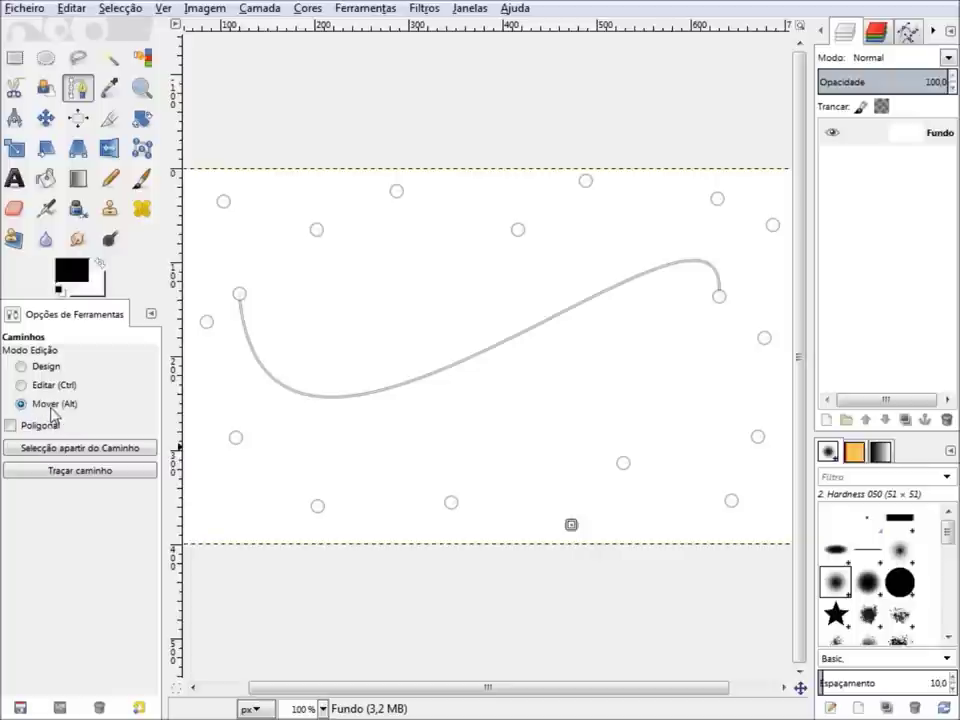
# - Move the wave curve lower to centre it and shift the top anchor slightly left
pyautogui.moveTo(240, 302)
pyautogui.mouseDown()
pyautogui.moveTo(270, 345)
pyautogui.moveTo(283, 340)
pyautogui.moveTo(264, 285)
pyautogui.moveTo(216, 326)
pyautogui.moveTo(264, 364)
pyautogui.moveTo(275, 302)
pyautogui.moveTo(260, 286)
pyautogui.mouseUp()
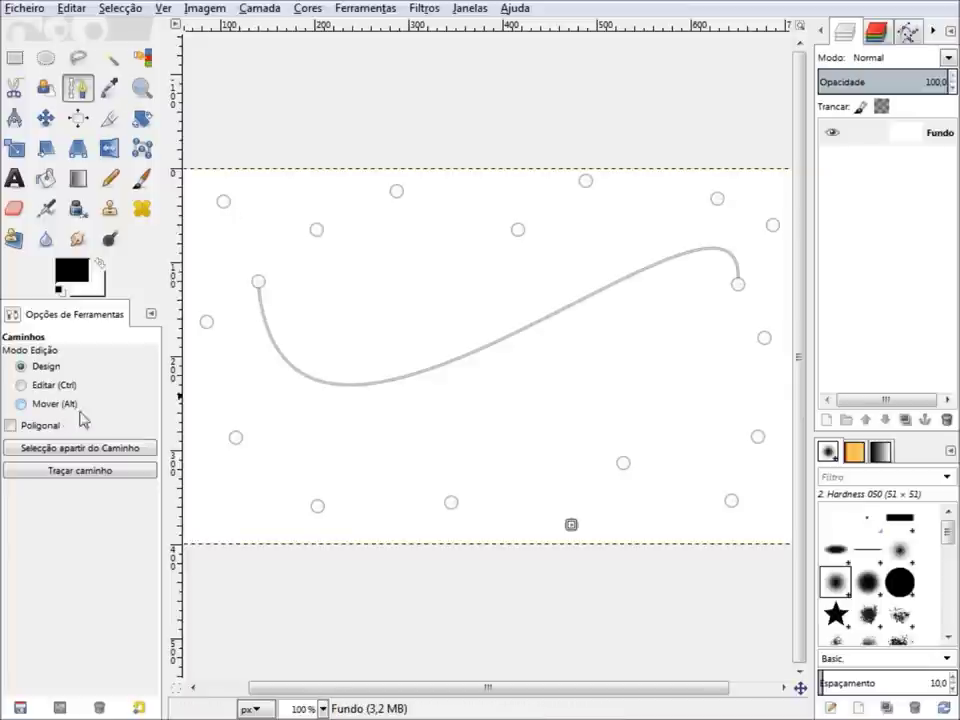
pyautogui.click(57, 408)
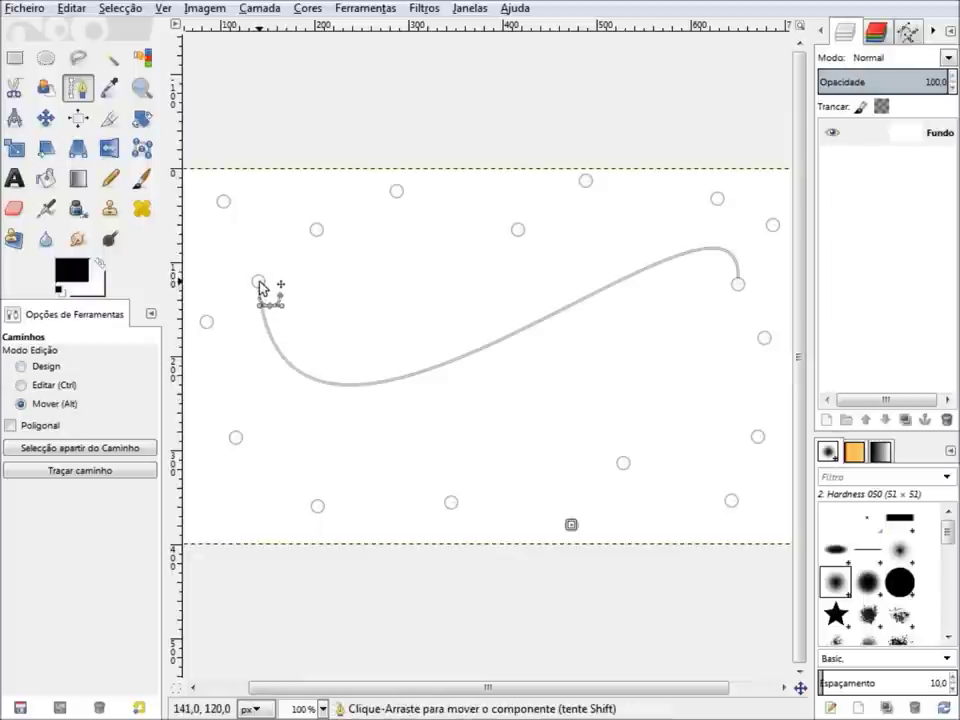
pyautogui.moveTo(260, 287)
pyautogui.mouseDown()
pyautogui.moveTo(355, 287)
pyautogui.moveTo(236, 315)
pyautogui.mouseUp()
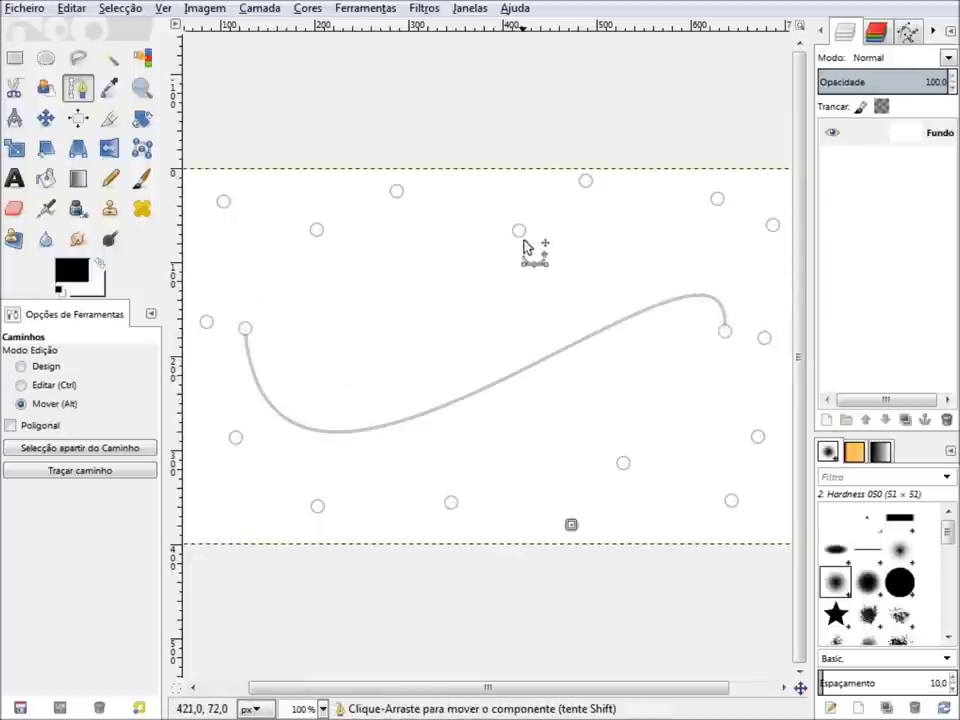
pyautogui.moveTo(524, 246); pyautogui.dragTo(476, 249)
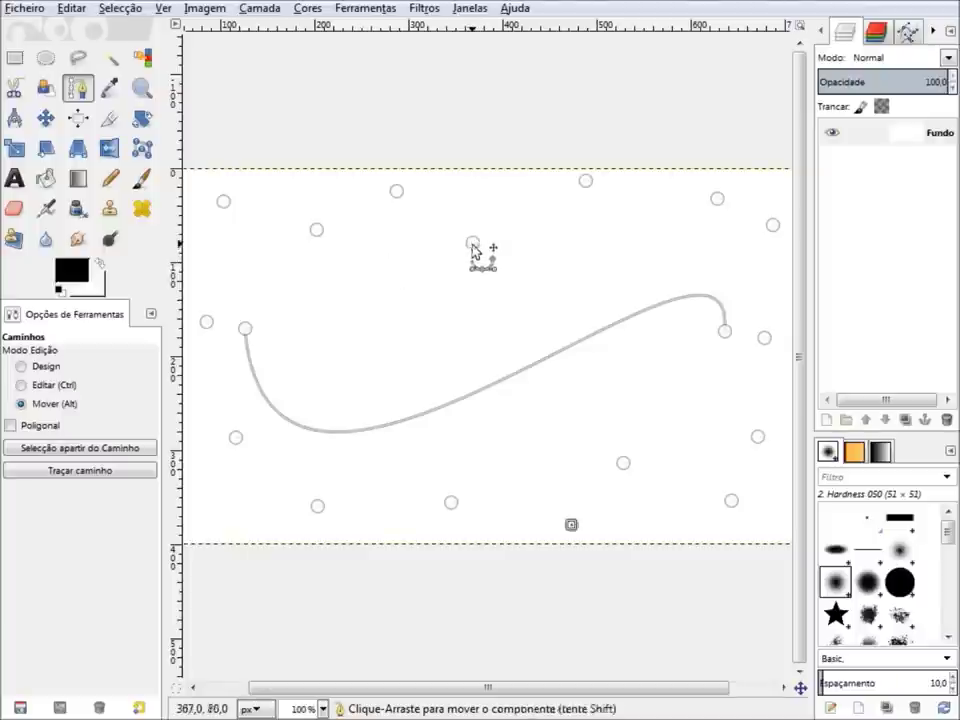
pyautogui.press('ctrl')
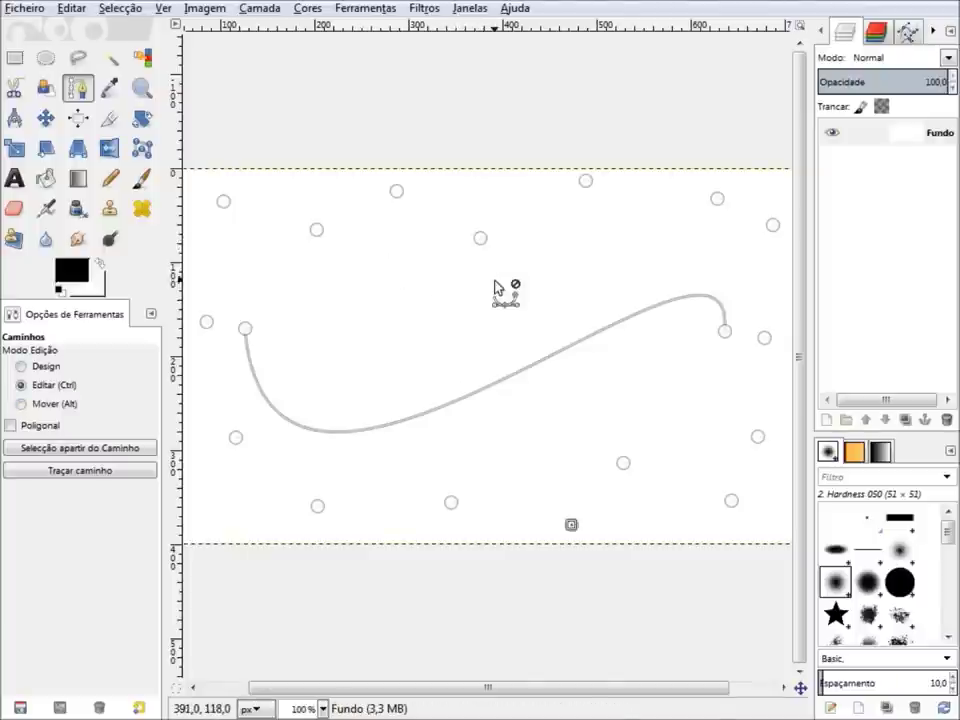
# - Connect the anchors from the top centre down the right side and back along the top
pyautogui.keyDown('ctrl'); pyautogui.click(480, 238); pyautogui.keyUp('ctrl')
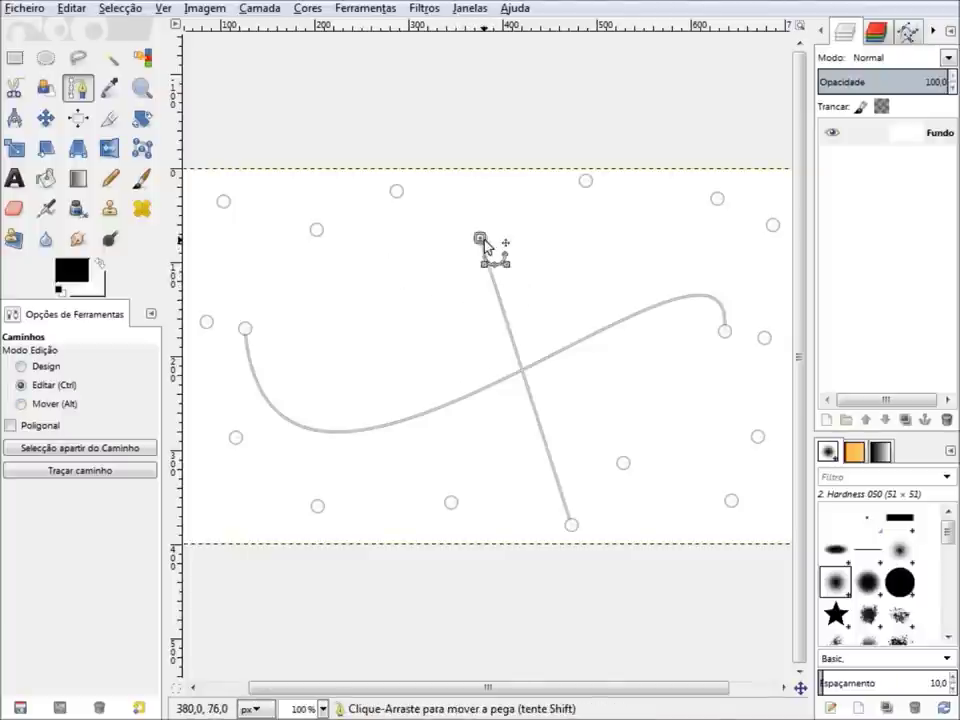
pyautogui.keyDown('ctrl'); pyautogui.click(623, 463); pyautogui.keyUp('ctrl')
pyautogui.keyDown('ctrl'); pyautogui.click(731, 501); pyautogui.keyUp('ctrl')
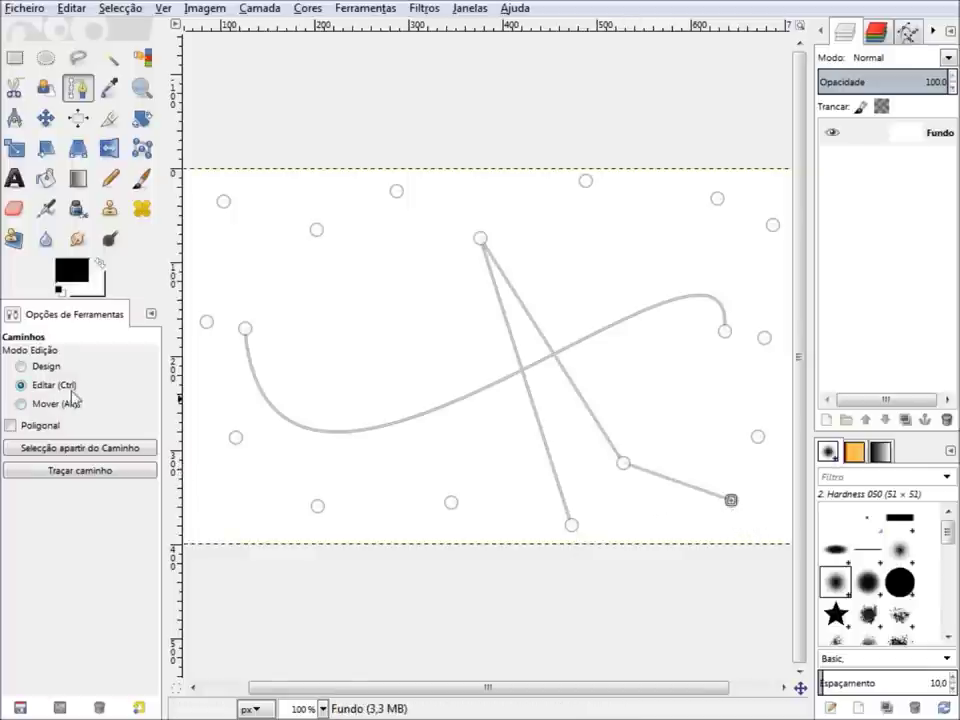
pyautogui.keyDown('ctrl'); pyautogui.click(757, 436); pyautogui.keyUp('ctrl')
pyautogui.keyDown('ctrl'); pyautogui.click(764, 338); pyautogui.keyUp('ctrl')
pyautogui.keyDown('ctrl'); pyautogui.click(772, 224); pyautogui.keyUp('ctrl')
pyautogui.keyDown('ctrl'); pyautogui.click(717, 199); pyautogui.keyUp('ctrl')
pyautogui.keyDown('ctrl'); pyautogui.click(585, 181); pyautogui.keyUp('ctrl')
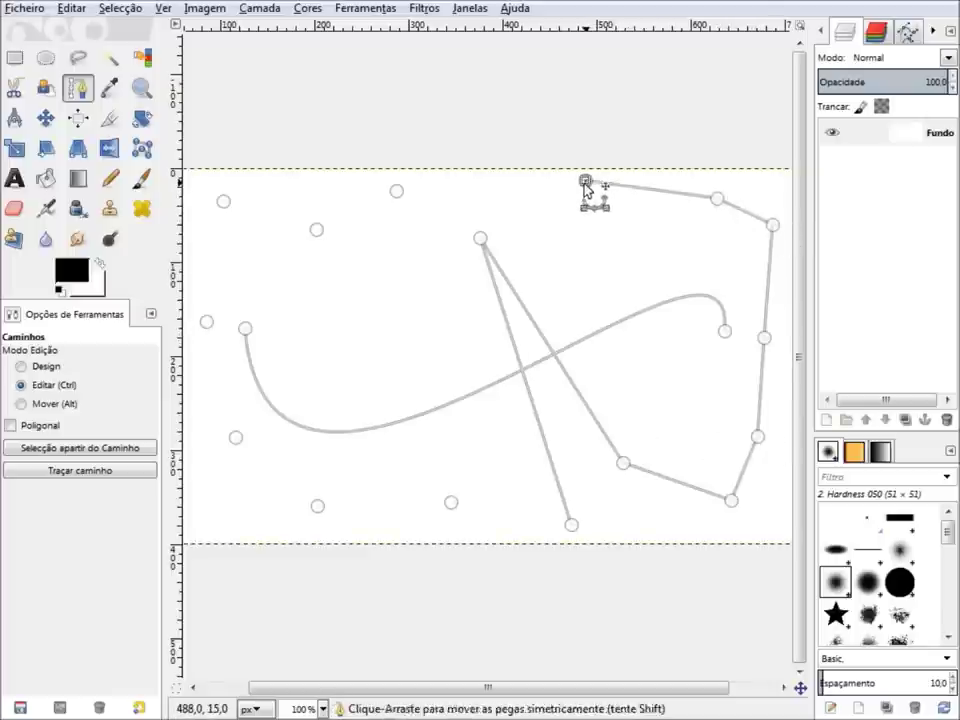
pyautogui.keyDown('ctrl'); pyautogui.click(397, 193); pyautogui.keyUp('ctrl')
pyautogui.keyDown('ctrl'); pyautogui.click(316, 229); pyautogui.keyUp('ctrl')
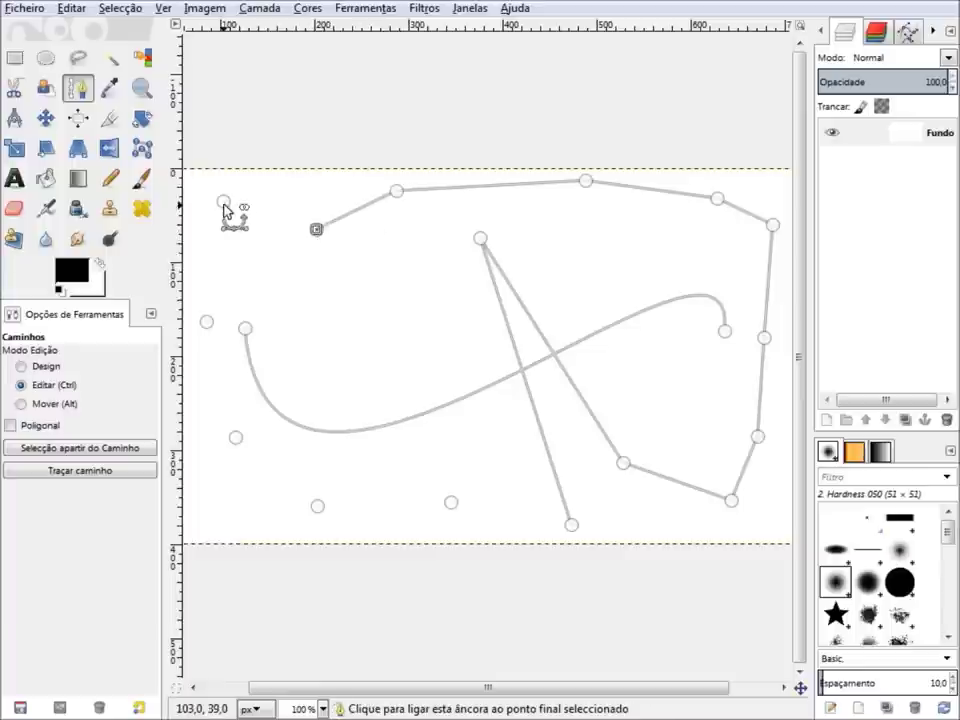
# - Link the remaining anchors down the left side and along the bottom to close the outline
pyautogui.keyDown('ctrl'); pyautogui.click(223, 202); pyautogui.keyUp('ctrl')
pyautogui.keyDown('ctrl'); pyautogui.click(206, 321); pyautogui.keyUp('ctrl')
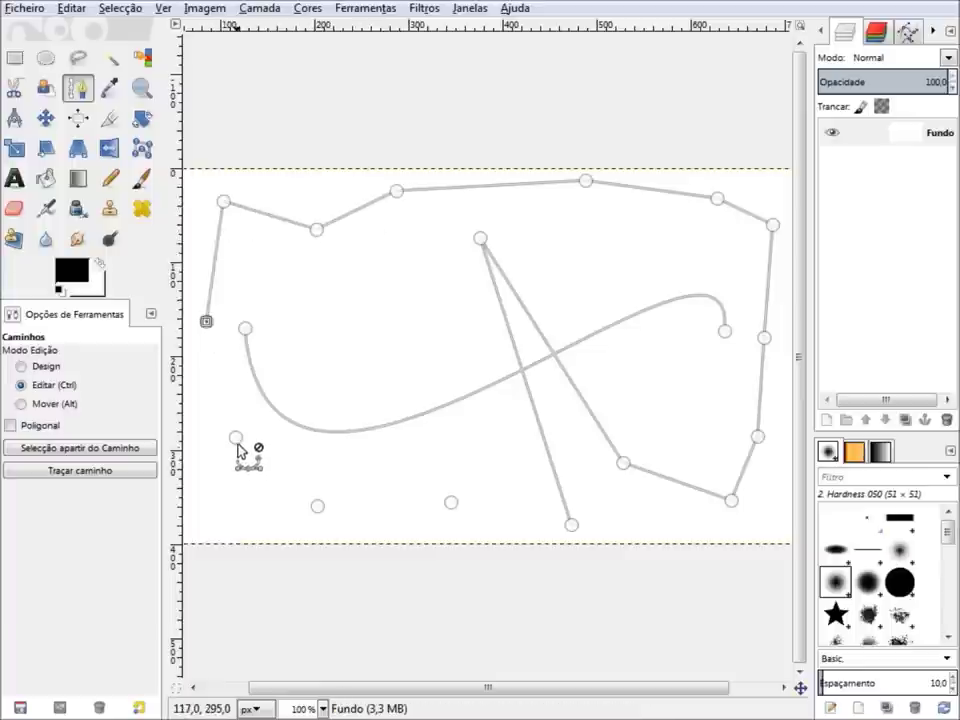
pyautogui.keyDown('ctrl'); pyautogui.click(236, 439); pyautogui.keyUp('ctrl')
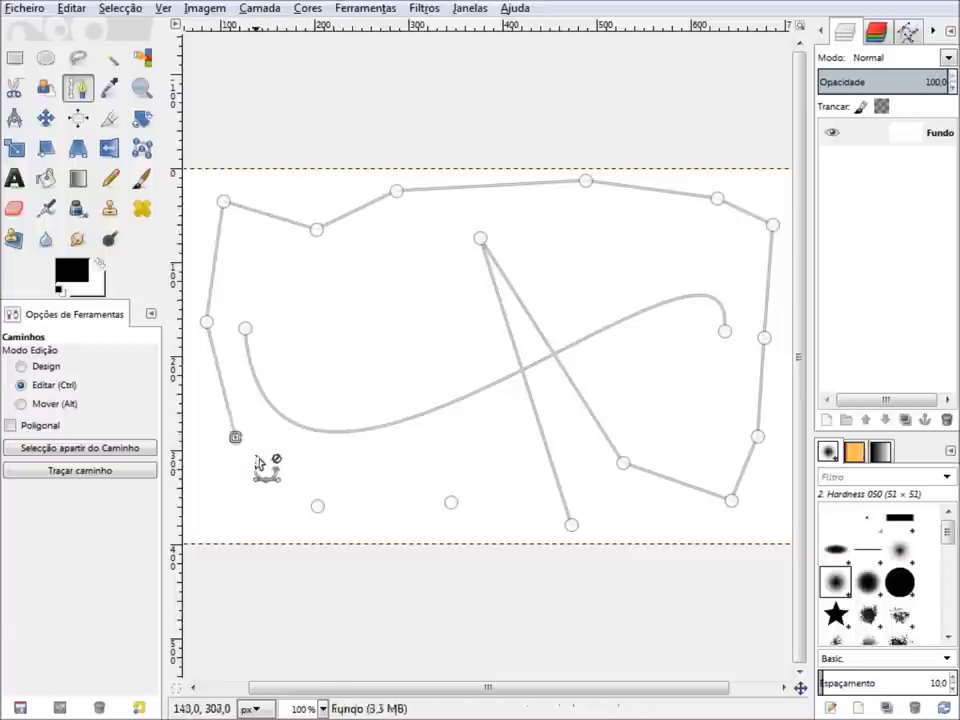
pyautogui.keyDown('ctrl'); pyautogui.click(317, 506); pyautogui.keyUp('ctrl')
pyautogui.keyDown('ctrl'); pyautogui.click(451, 503); pyautogui.keyUp('ctrl')
pyautogui.keyDown('ctrl'); pyautogui.click(572, 526); pyautogui.keyUp('ctrl')
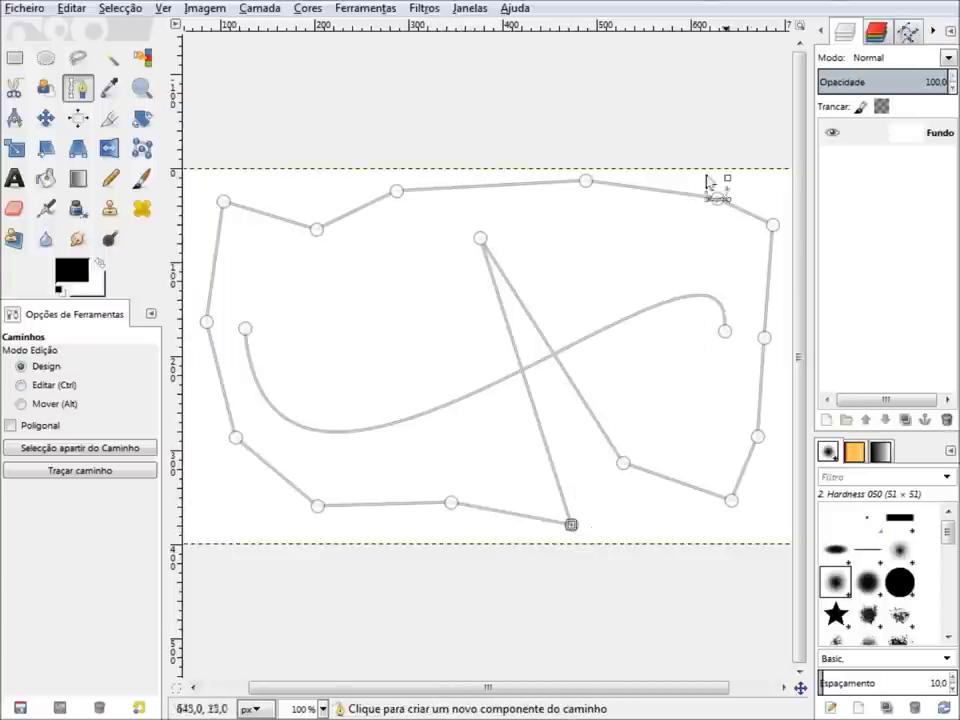
pyautogui.press('alt')
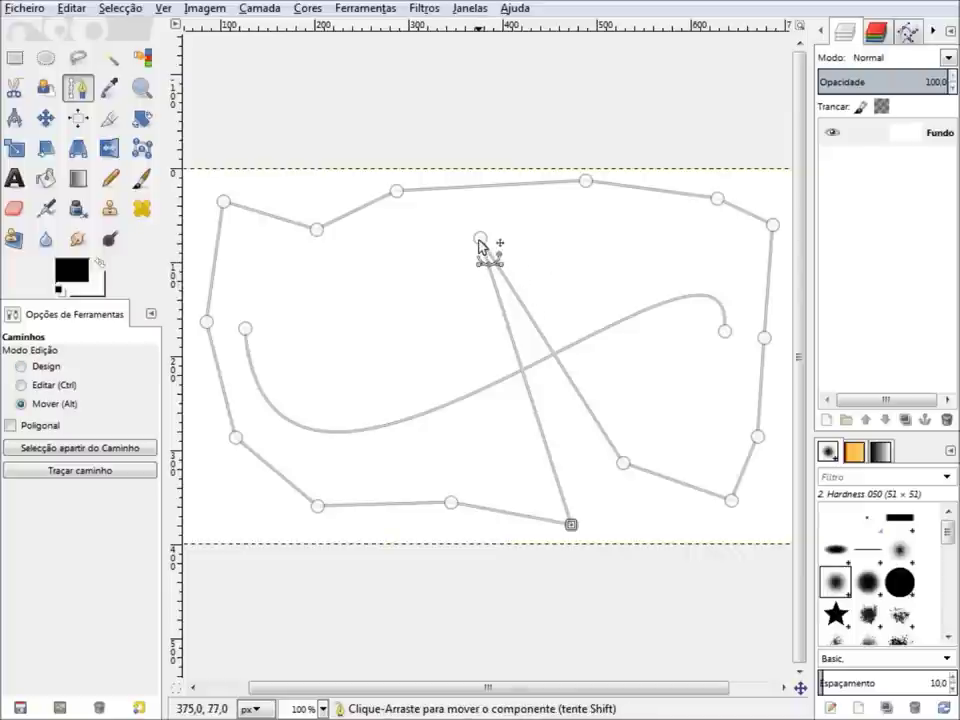
# - Nudge and bend the outline, then undo those edits back to the original S-curve
pyautogui.moveTo(481, 242)
pyautogui.mouseDown()
pyautogui.moveTo(450, 308)
pyautogui.moveTo(475, 265)
pyautogui.mouseUp()
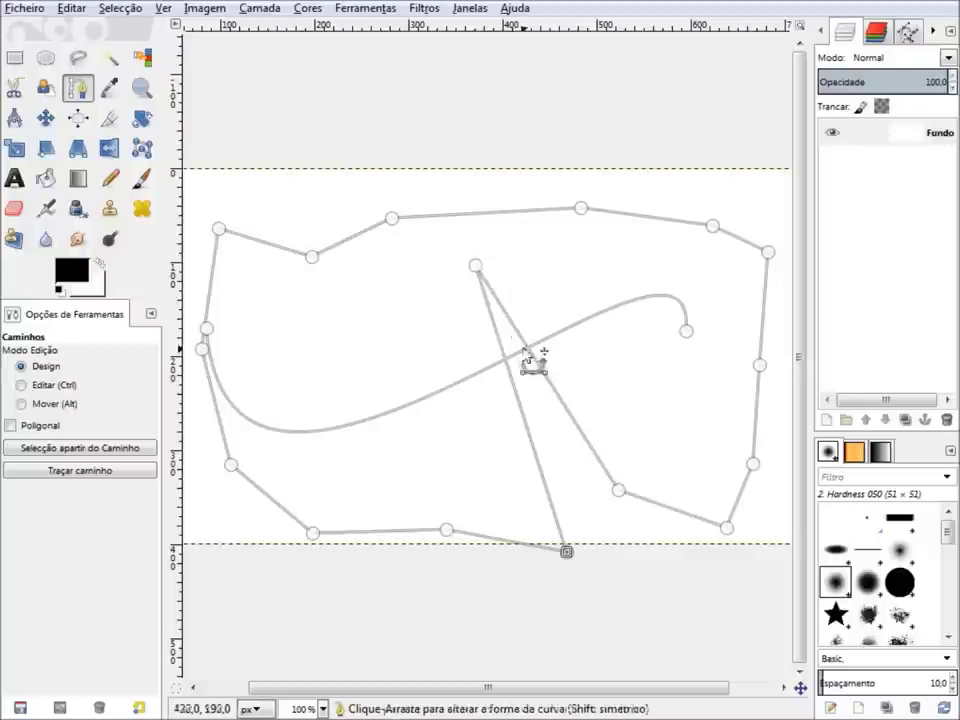
pyautogui.moveTo(484, 272)
pyautogui.mouseDown()
pyautogui.moveTo(505, 285)
pyautogui.moveTo(458, 265)
pyautogui.moveTo(510, 270)
pyautogui.moveTo(431, 251)
pyautogui.moveTo(418, 266)
pyautogui.moveTo(456, 248)
pyautogui.mouseUp()
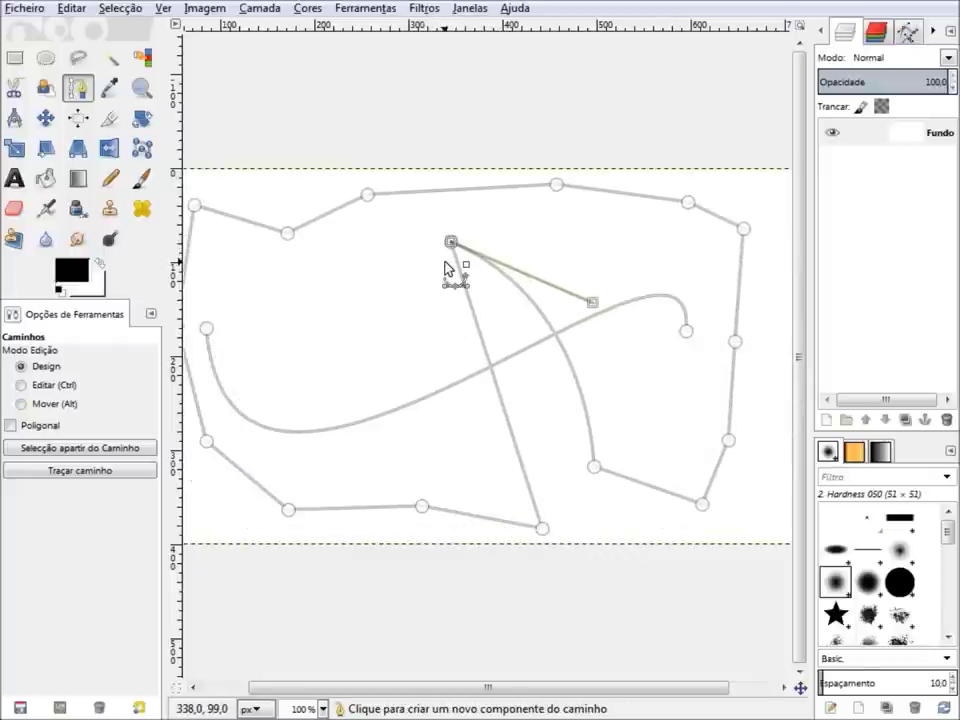
pyautogui.hotkey('ctrl', 'z')
pyautogui.hotkey('ctrl', 'z')
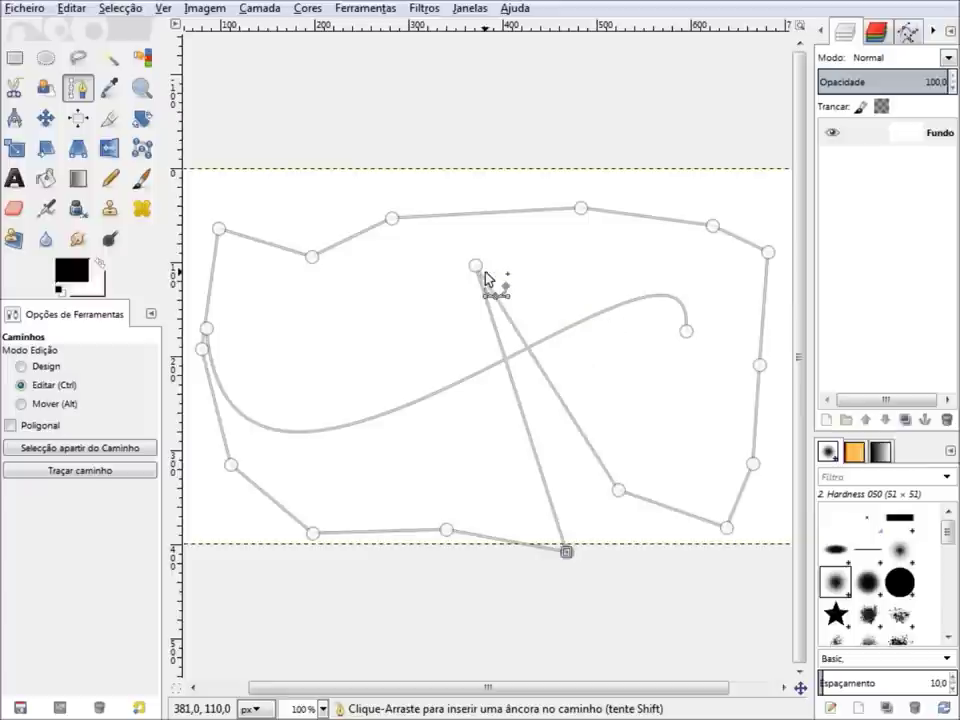
pyautogui.hotkey('ctrl', 'z')
pyautogui.hotkey('ctrl', 'z')
pyautogui.hotkey('ctrl', 'z')
pyautogui.hotkey('ctrl', 'z')
pyautogui.hotkey('ctrl', 'z')
pyautogui.hotkey('ctrl', 'z')
pyautogui.hotkey('ctrl', 'z')
pyautogui.hotkey('ctrl', 'z')
pyautogui.hotkey('ctrl', 'z')
pyautogui.hotkey('ctrl', 'z')
pyautogui.hotkey('ctrl', 'z')
pyautogui.hotkey('ctrl', 'z')
pyautogui.hotkey('ctrl', 'z')
pyautogui.hotkey('ctrl', 'z')
pyautogui.hotkey('ctrl', 'z')
pyautogui.hotkey('ctrl', 'z')
pyautogui.hotkey('ctrl', 'z')
pyautogui.hotkey('ctrl', 'z')
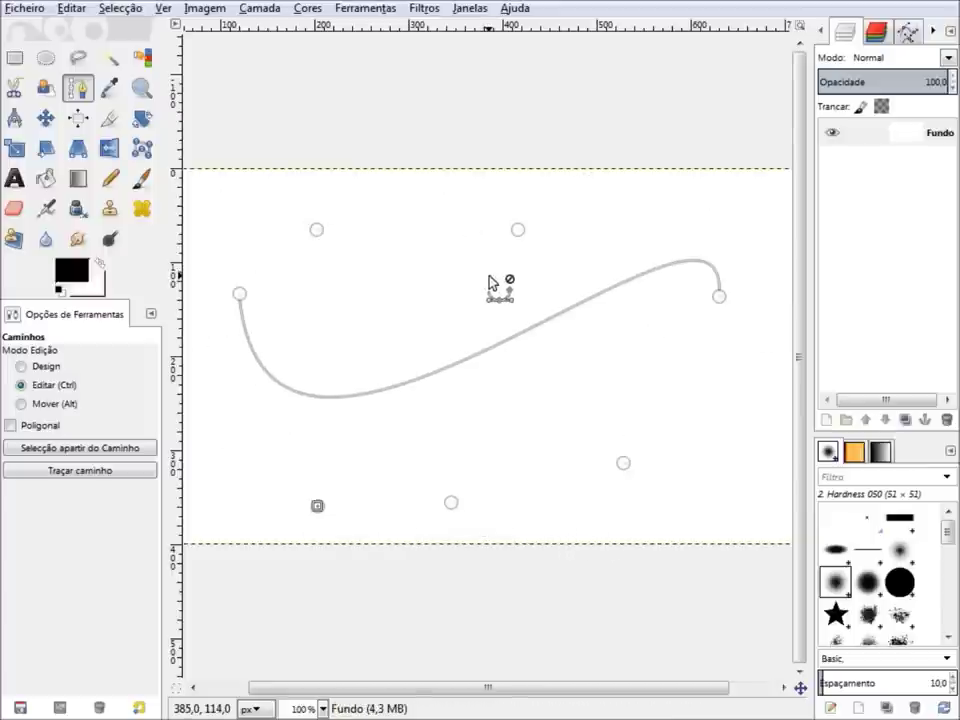
pyautogui.hotkey('ctrl', 'z')
pyautogui.hotkey('ctrl', 'z')
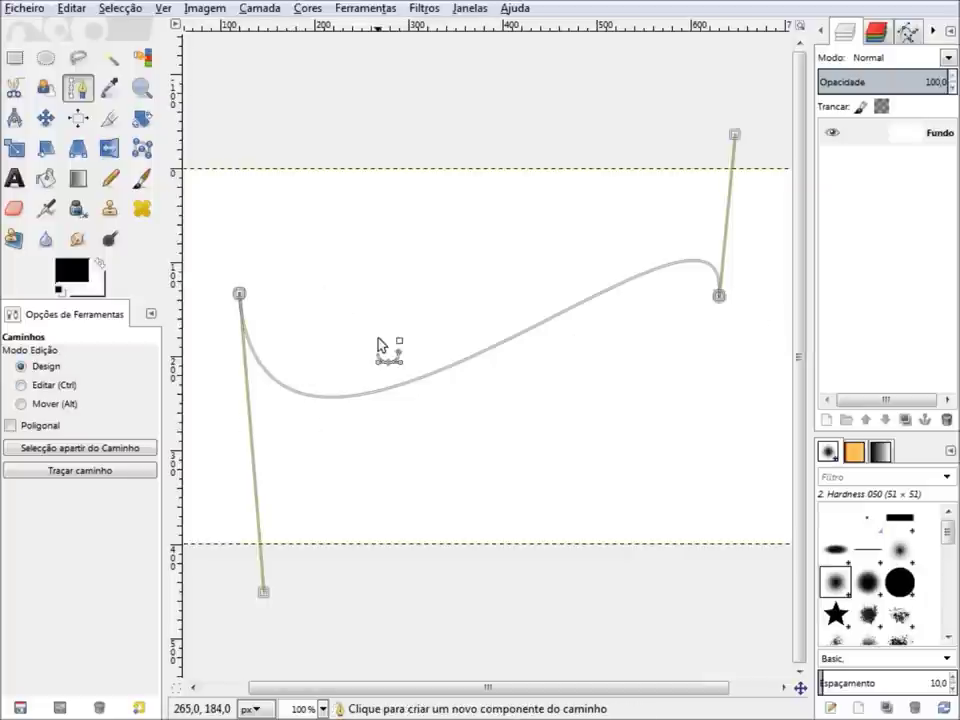
pyautogui.click(16, 181)
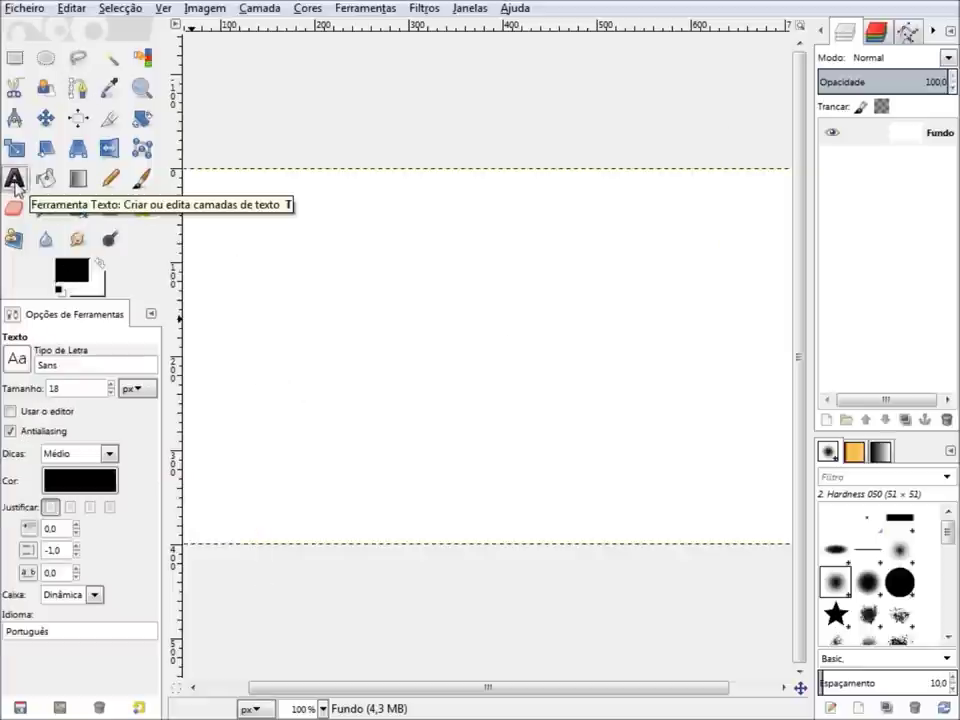
# - Type 'Cursos Guarapa' on the canvas and set it to Sans at 80 px
pyautogui.click(257, 432)
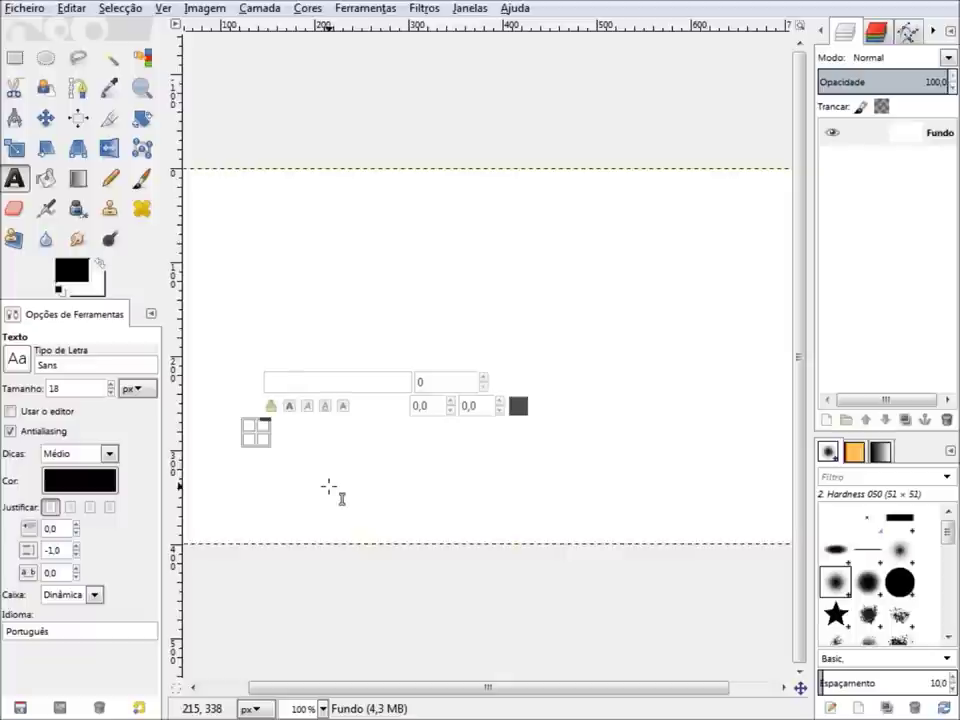
pyautogui.write('Cursos Guarapa')
pyautogui.hotkey('ctrl', 'a')
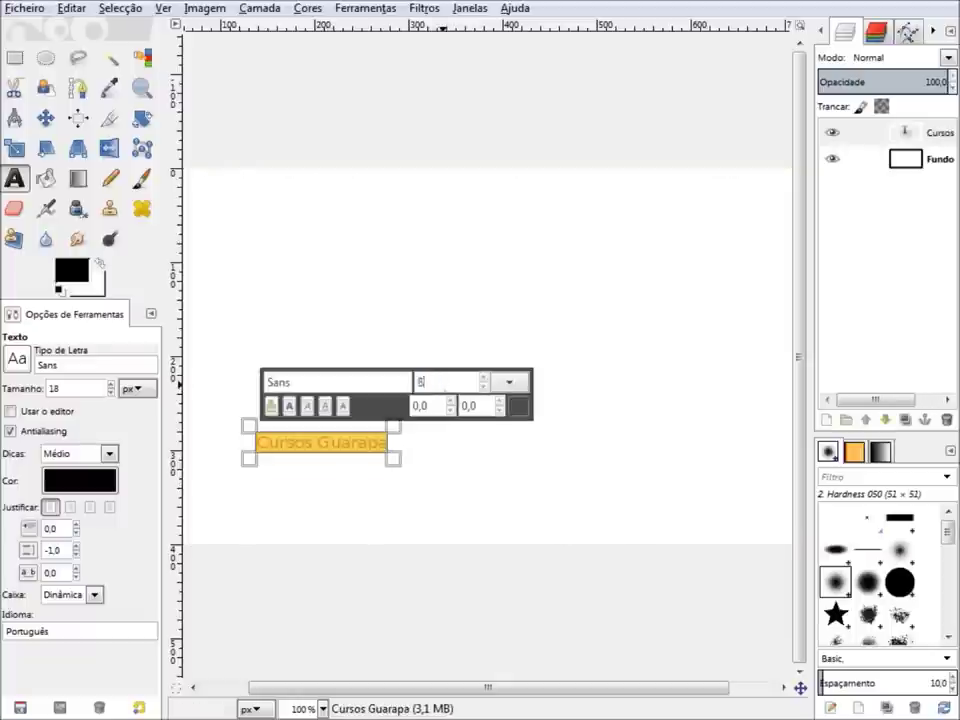
pyautogui.write('0')
pyautogui.press('Return')
pyautogui.click(466, 487)
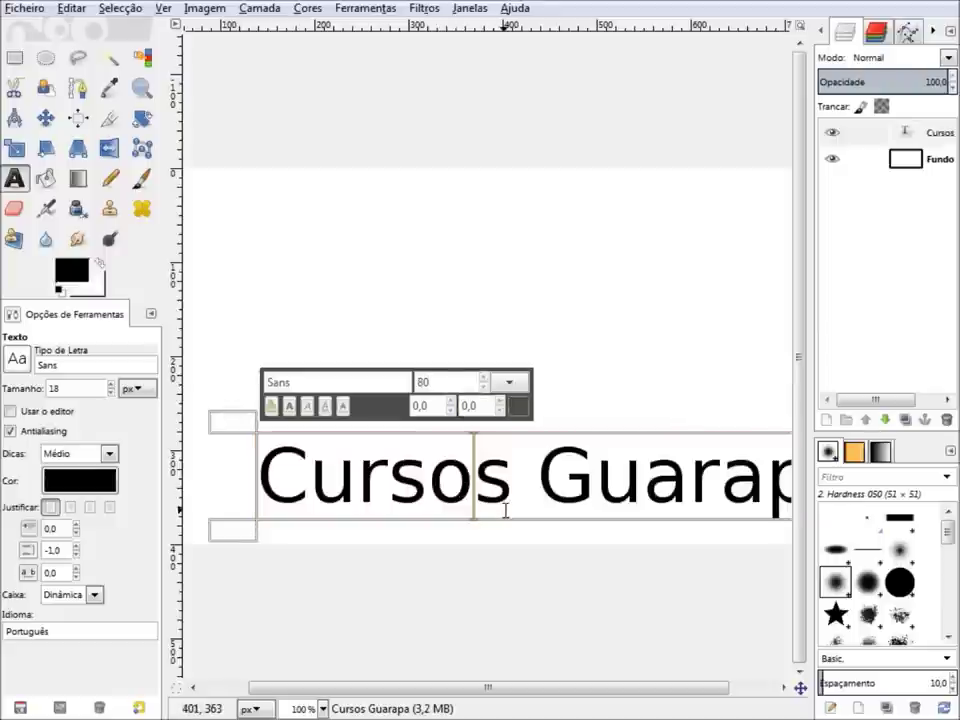
pyautogui.press('Escape')
pyautogui.click(418, 489)
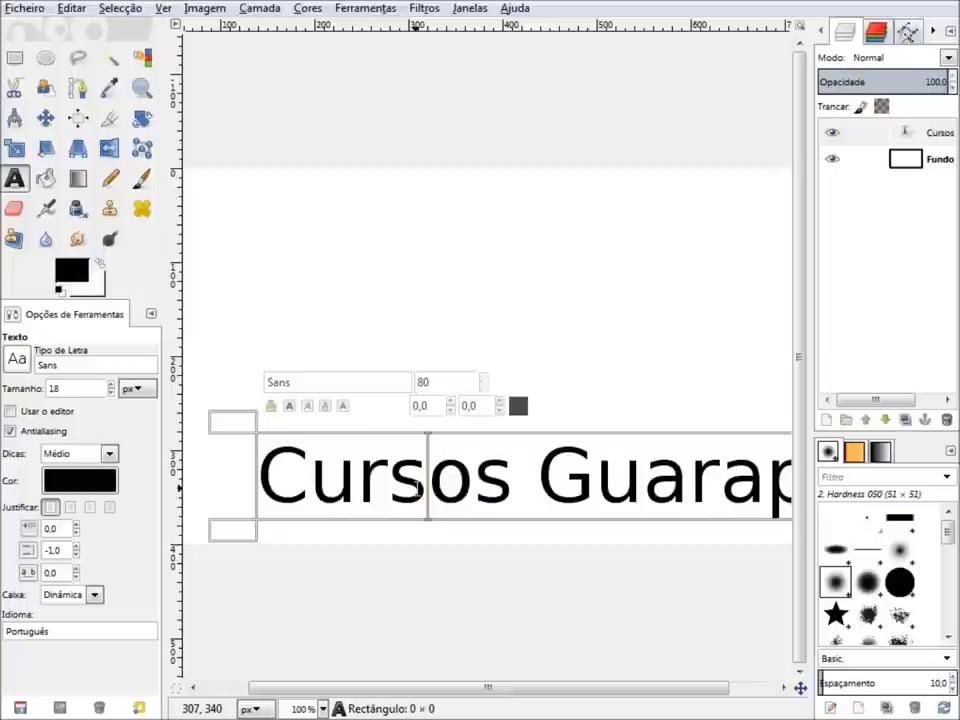
# - Apply Texto ao longo de Caminho to bend 'Cursos Guarapa' along the wave curve
pyautogui.rightClick(431, 492)
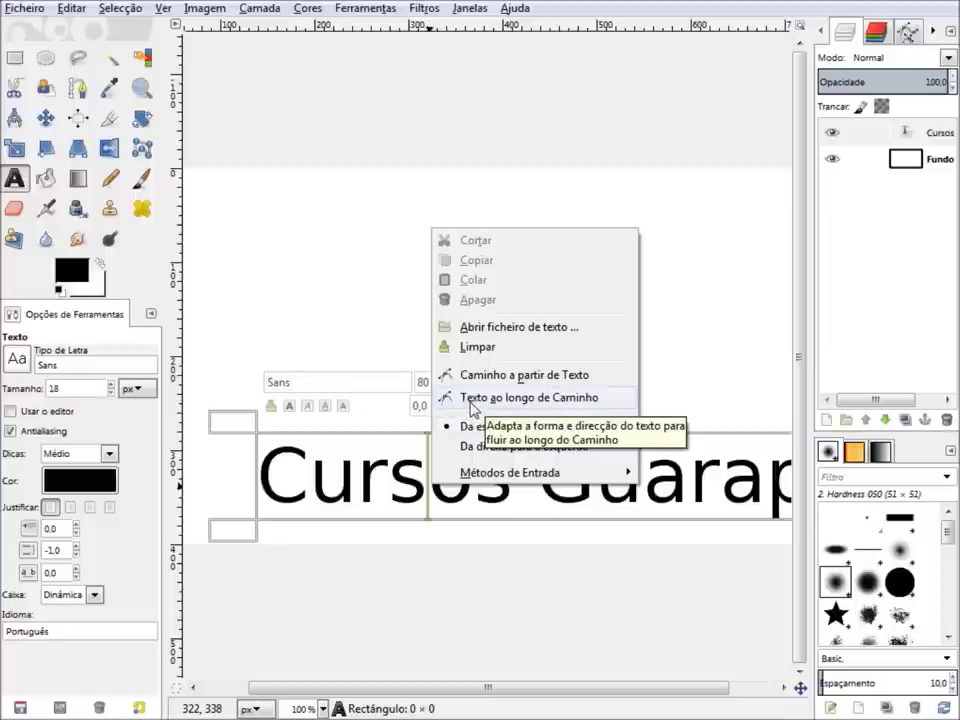
pyautogui.click(471, 398)
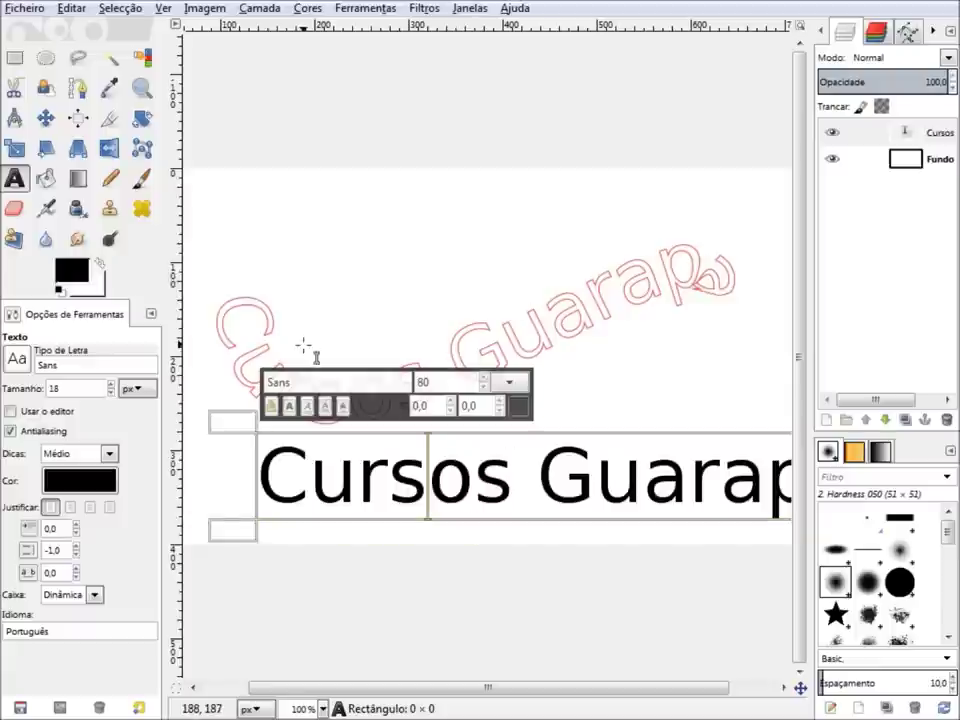
pyautogui.press('Escape')
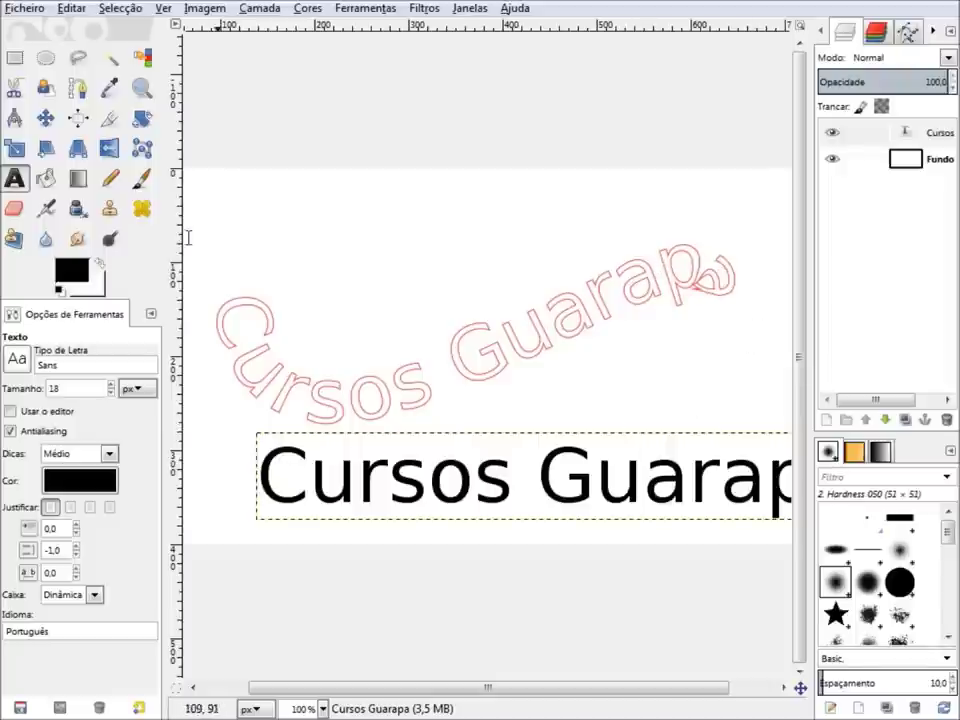
# - Show the curved text path's anchors with the Paths tool and zoom in on them
pyautogui.click(78, 92)
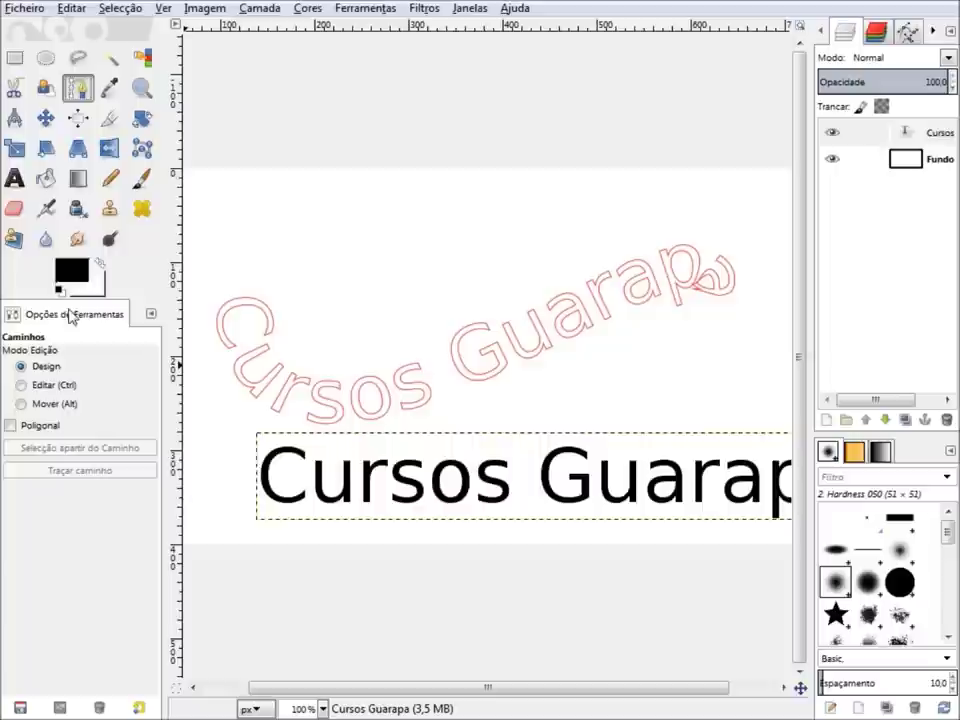
pyautogui.click(408, 402)
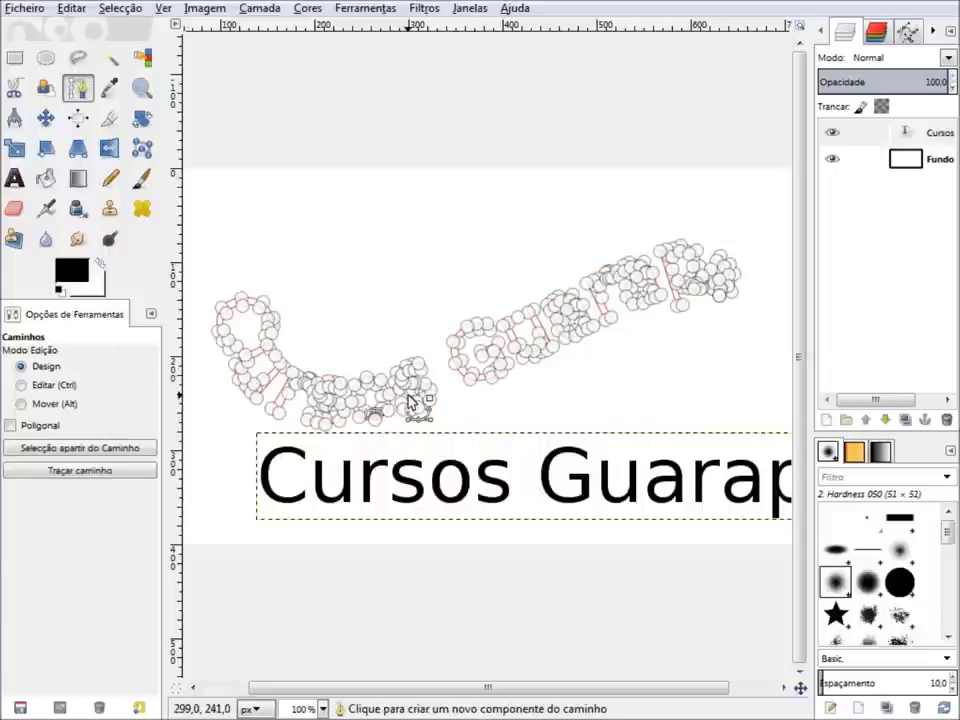
pyautogui.click(408, 395)
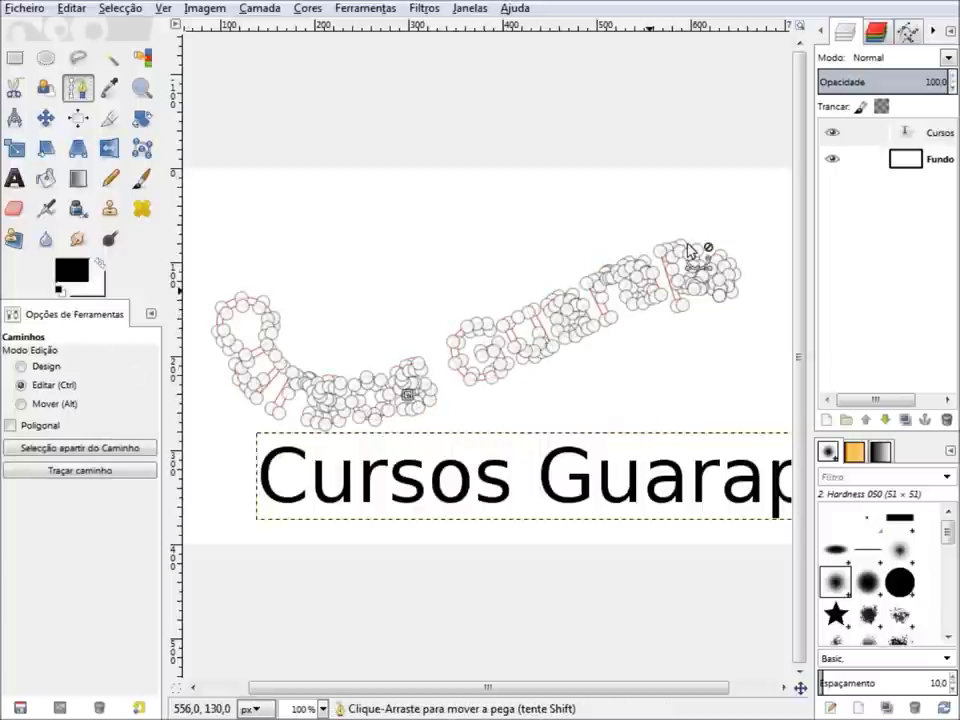
pyautogui.scroll(2, 688, 253)
pyautogui.scroll(2, 690, 255)
pyautogui.scroll(3, 692, 262)
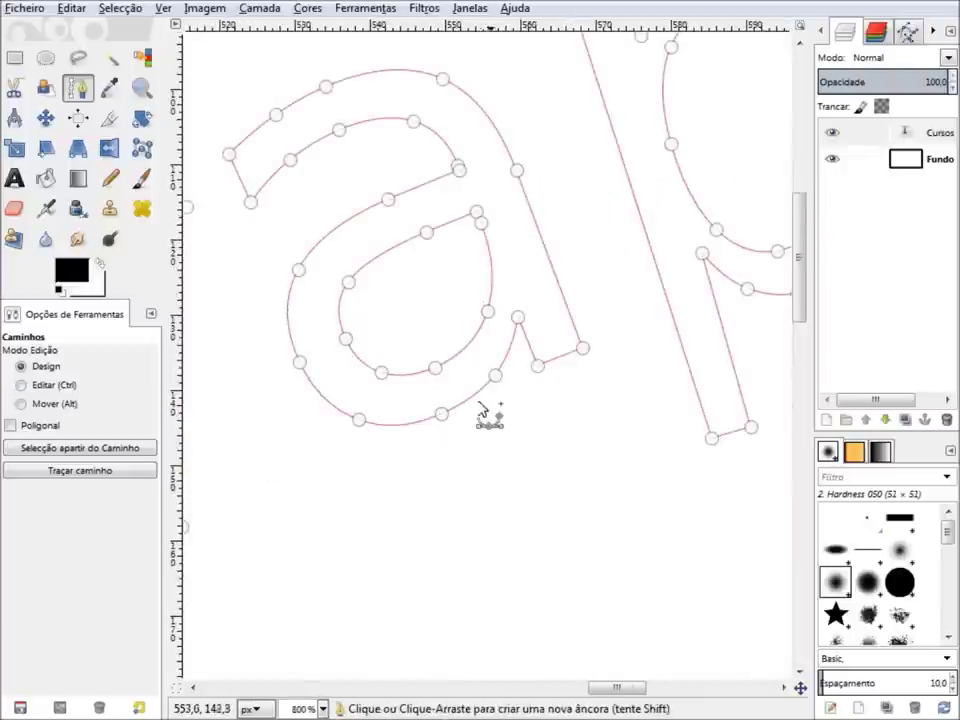
pyautogui.scroll(3, 473, 405)
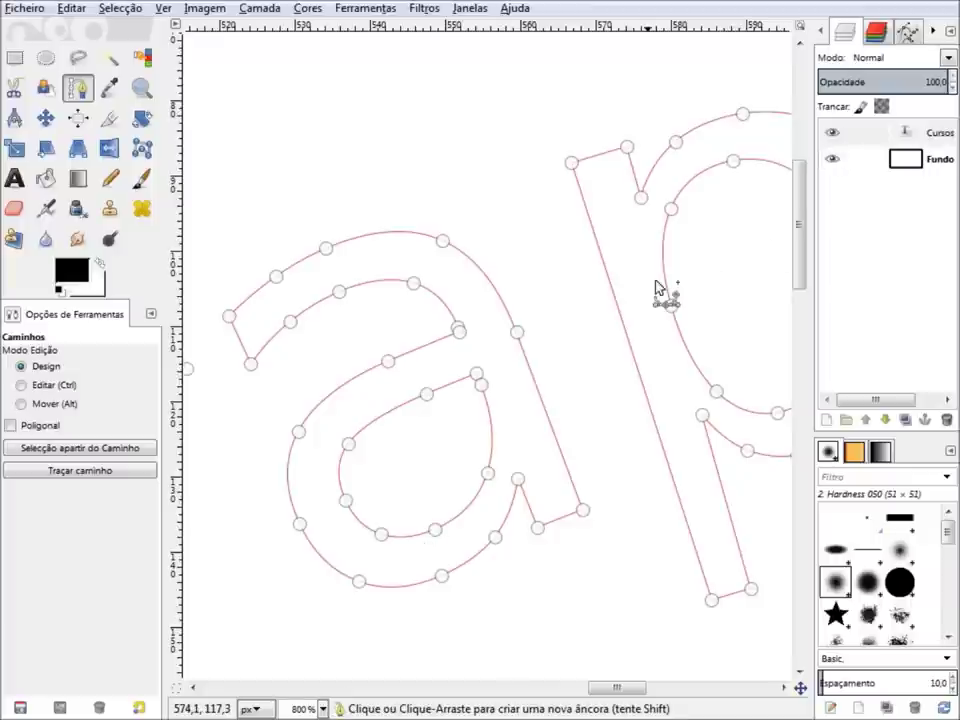
# - Zoom back out and return to the Text tool
pyautogui.keyDown('ctrl'); pyautogui.scroll(-2, 513, 483); pyautogui.keyUp('ctrl')
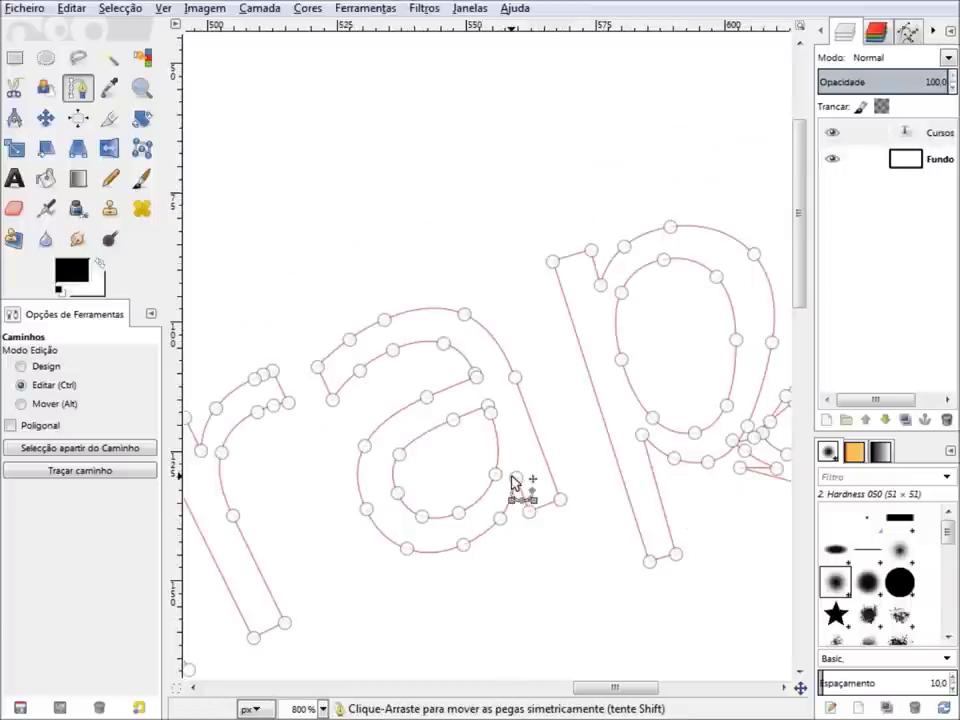
pyautogui.keyDown('ctrl'); pyautogui.scroll(-1, 513, 483); pyautogui.keyUp('ctrl')
pyautogui.keyDown('ctrl'); pyautogui.scroll(-1, 513, 483); pyautogui.keyUp('ctrl')
pyautogui.keyDown('ctrl'); pyautogui.scroll(-1, 513, 483); pyautogui.keyUp('ctrl')
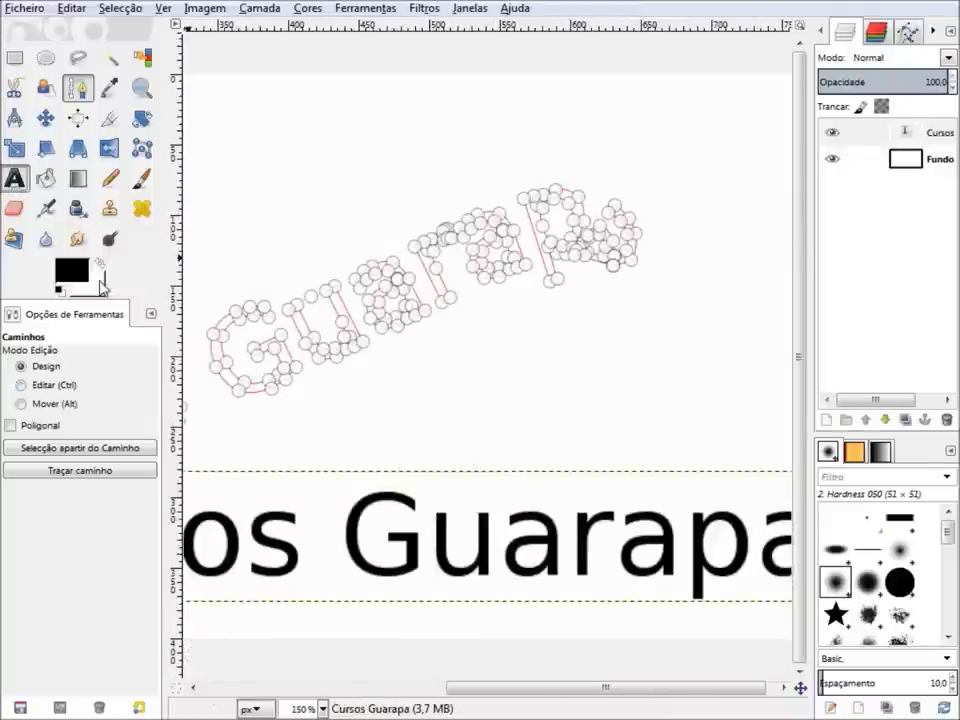
pyautogui.press('t')
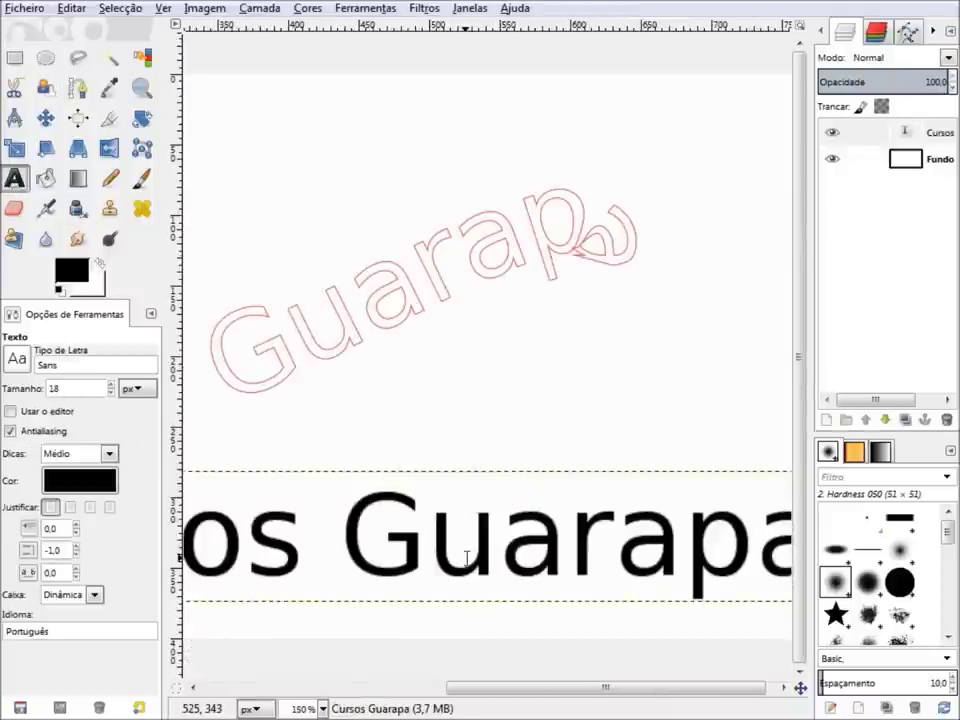
# - Place the text cursor between 'u' and 'a' in 'Guarapa', then leave text editing
pyautogui.doubleClick(513, 546)
pyautogui.press('Left')
pyautogui.press('Right')
pyautogui.press('Right')
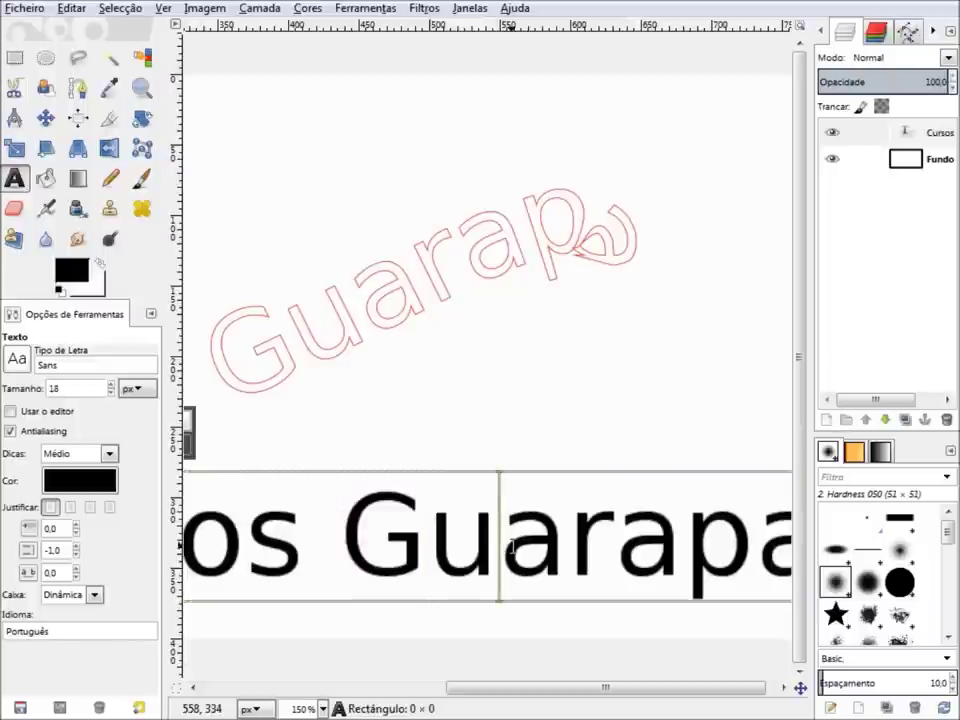
pyautogui.press('Escape')
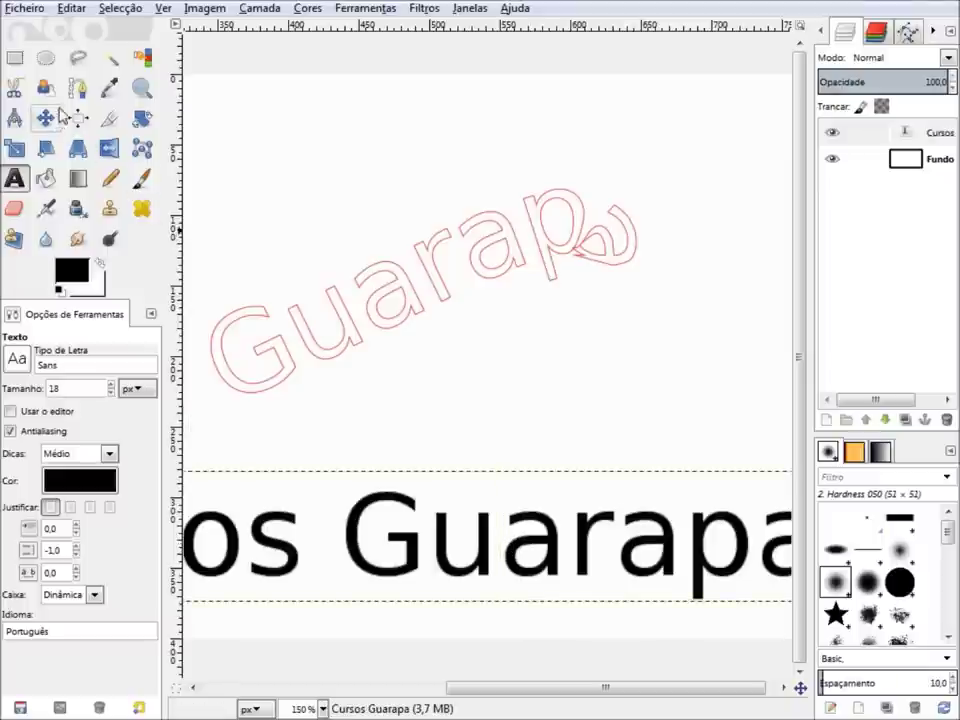
# - Activate the curved Guarapa path for editing and zoom in on it
pyautogui.click(78, 88)
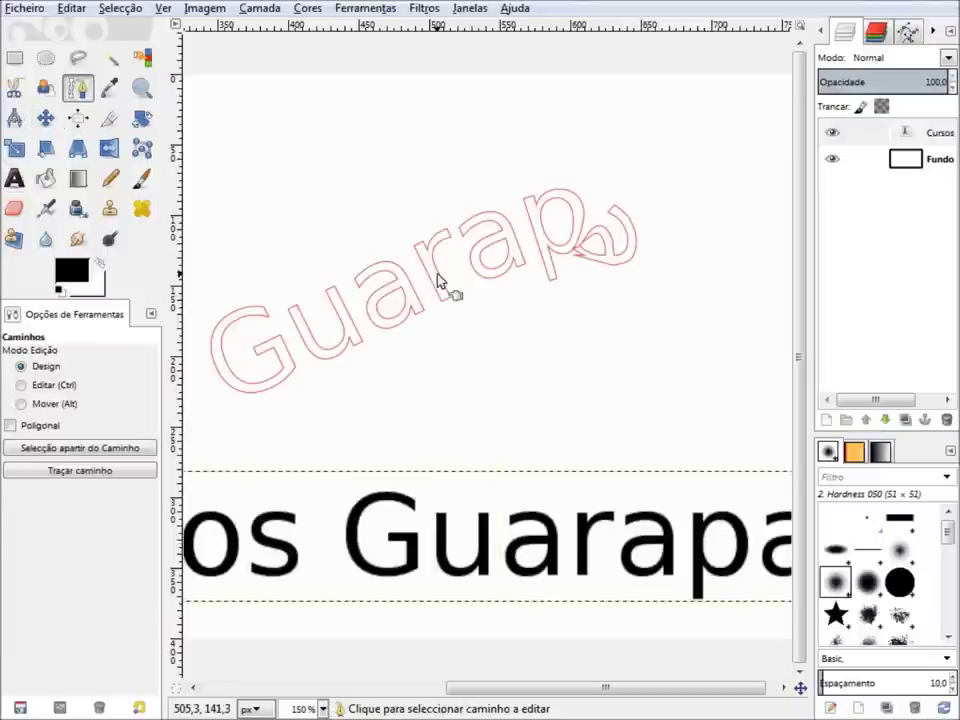
pyautogui.click(500, 260)
pyautogui.click(188, 398)
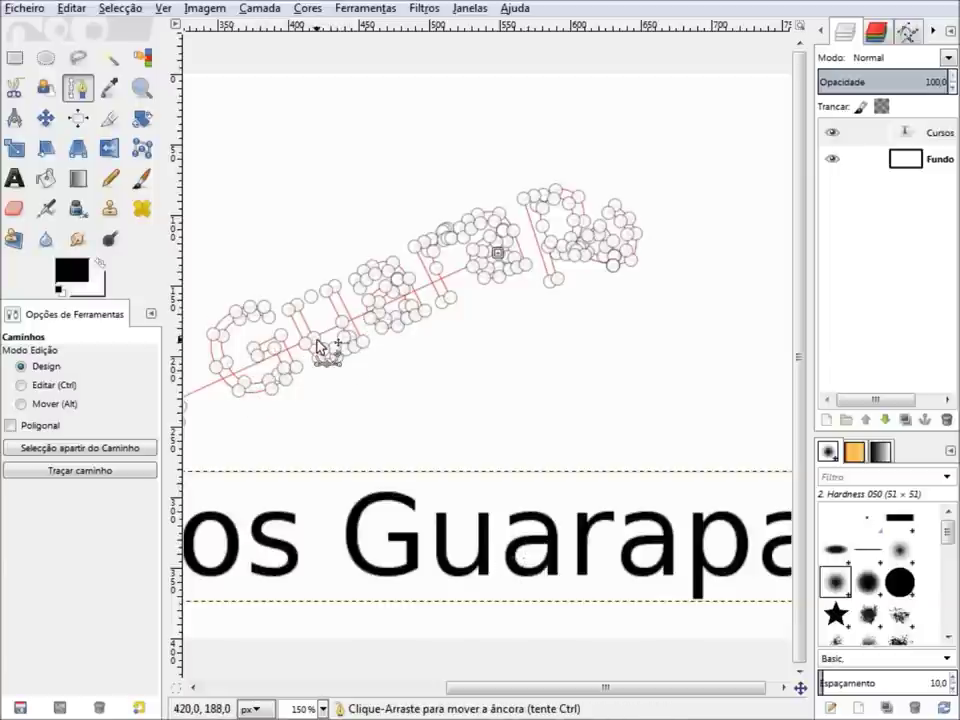
pyautogui.press('ctrl')
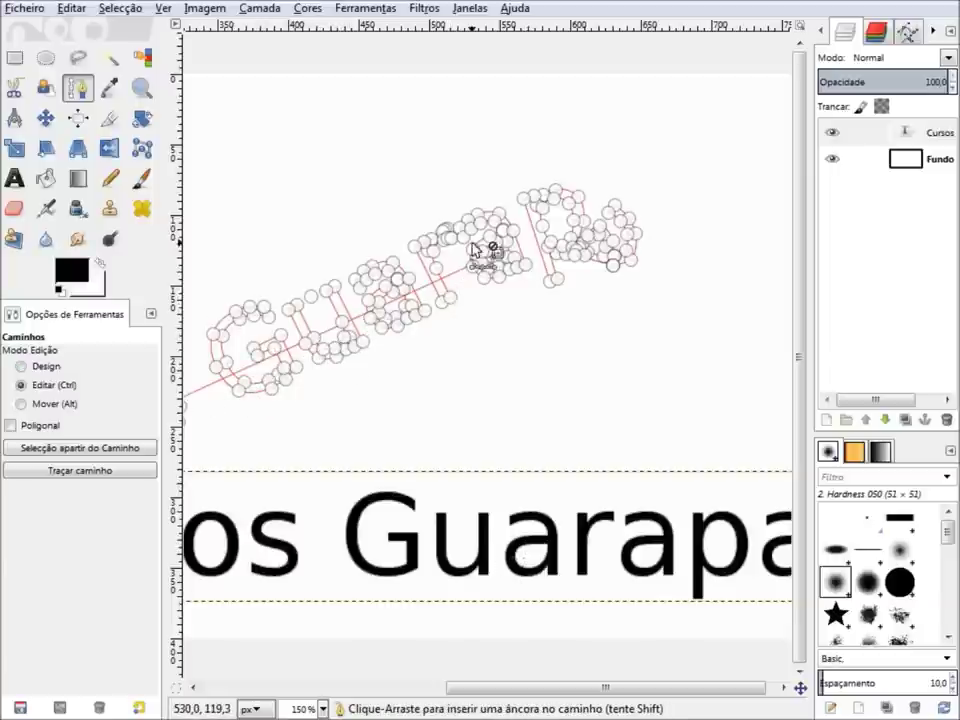
pyautogui.scroll(1, 474, 249)
pyautogui.scroll(2, 467, 257)
pyautogui.scroll(2, 465, 260)
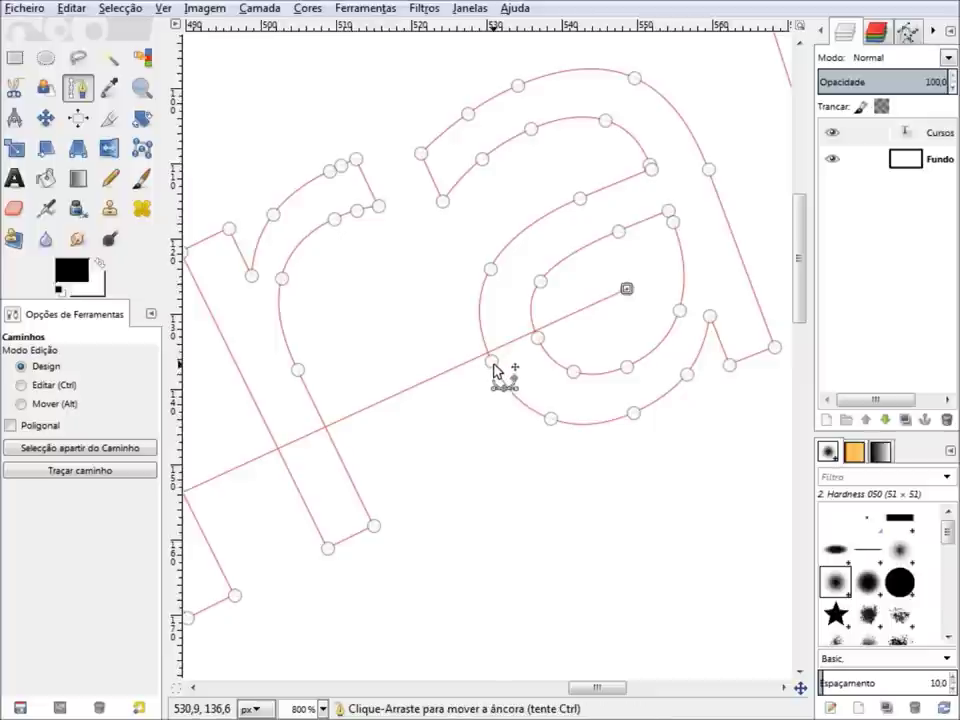
# - Undo a trial bend on the 'a', then pull the letter's top anchors downward
pyautogui.moveTo(492, 370)
pyautogui.mouseDown()
pyautogui.moveTo(431, 441)
pyautogui.moveTo(392, 420)
pyautogui.moveTo(323, 349)
pyautogui.moveTo(493, 364)
pyautogui.mouseUp()
pyautogui.hotkey('ctrl', 'z')
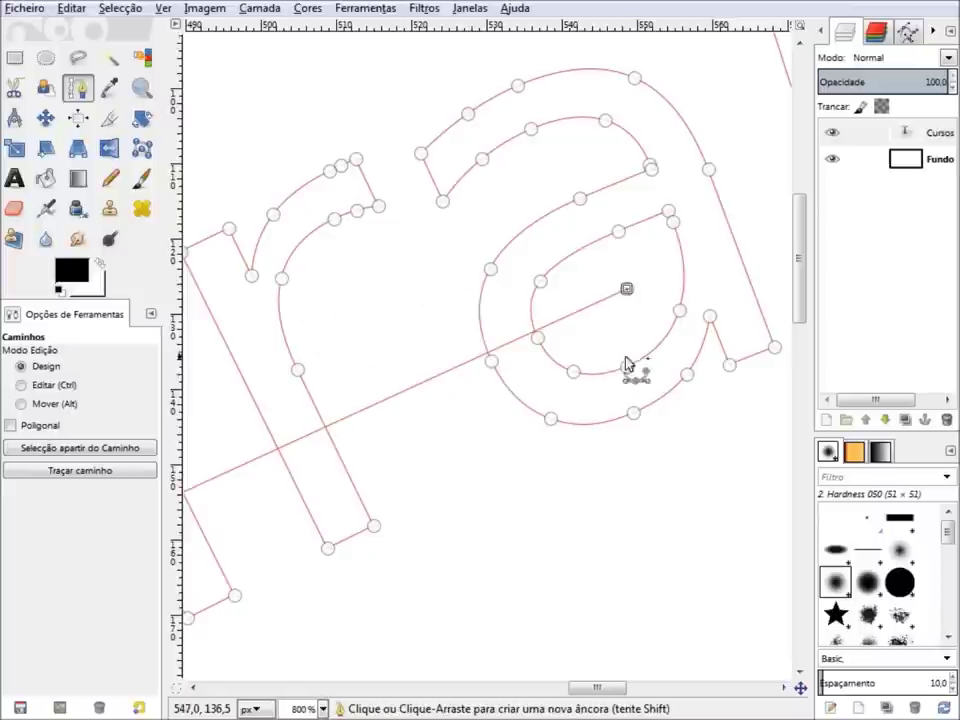
pyautogui.scroll(3, 676, 305)
pyautogui.keyDown('ctrl'); pyautogui.scroll(2, 679, 312); pyautogui.keyUp('ctrl')
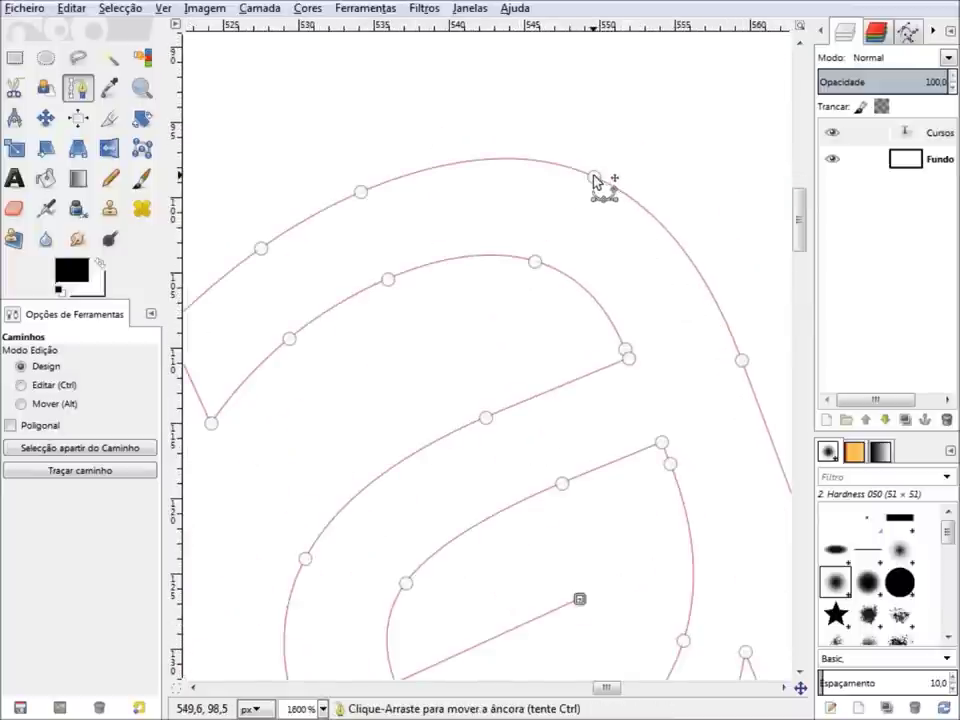
pyautogui.moveTo(594, 177); pyautogui.dragTo(595, 217)
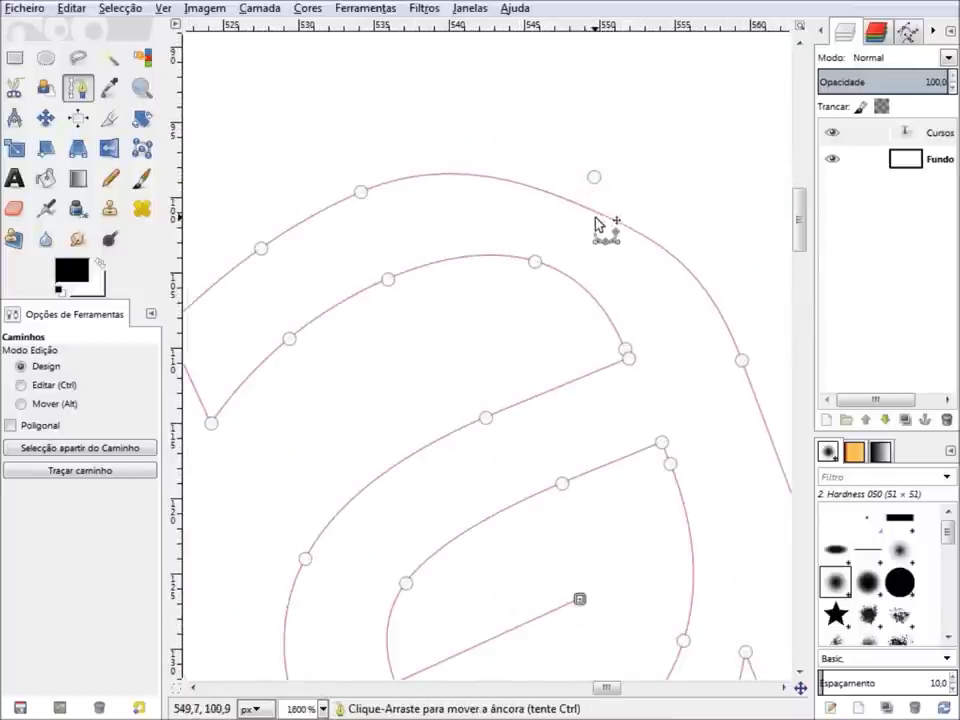
pyautogui.moveTo(364, 197); pyautogui.dragTo(374, 236)
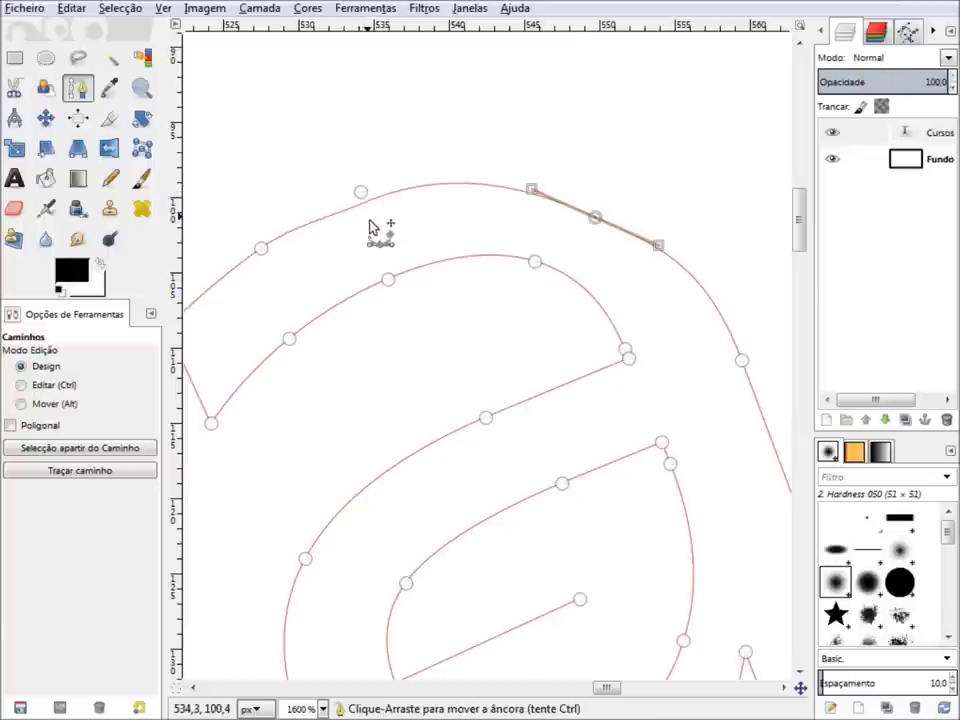
# - Reshape the letter's top curve by adjusting anchor handles and adding an anchor
pyautogui.click(372, 232)
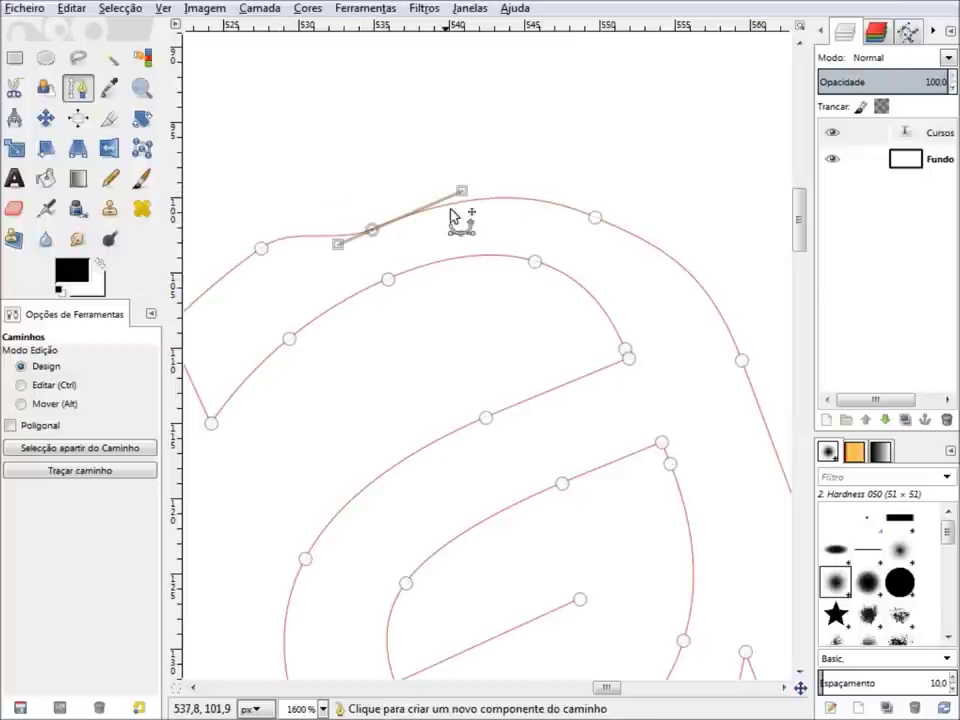
pyautogui.moveTo(462, 191); pyautogui.dragTo(407, 130)
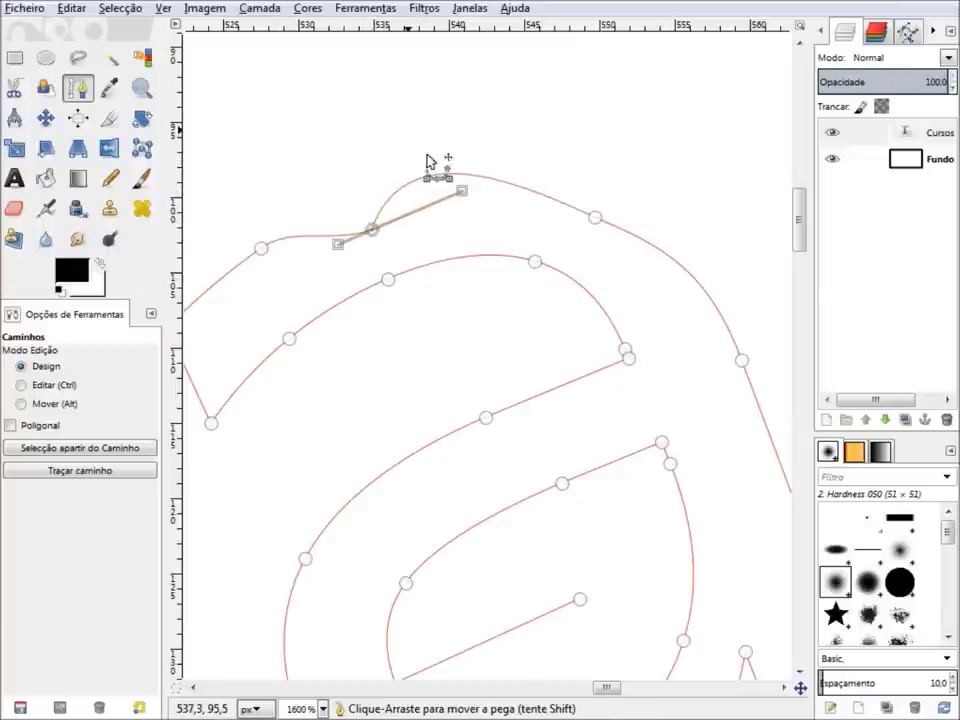
pyautogui.click(462, 193)
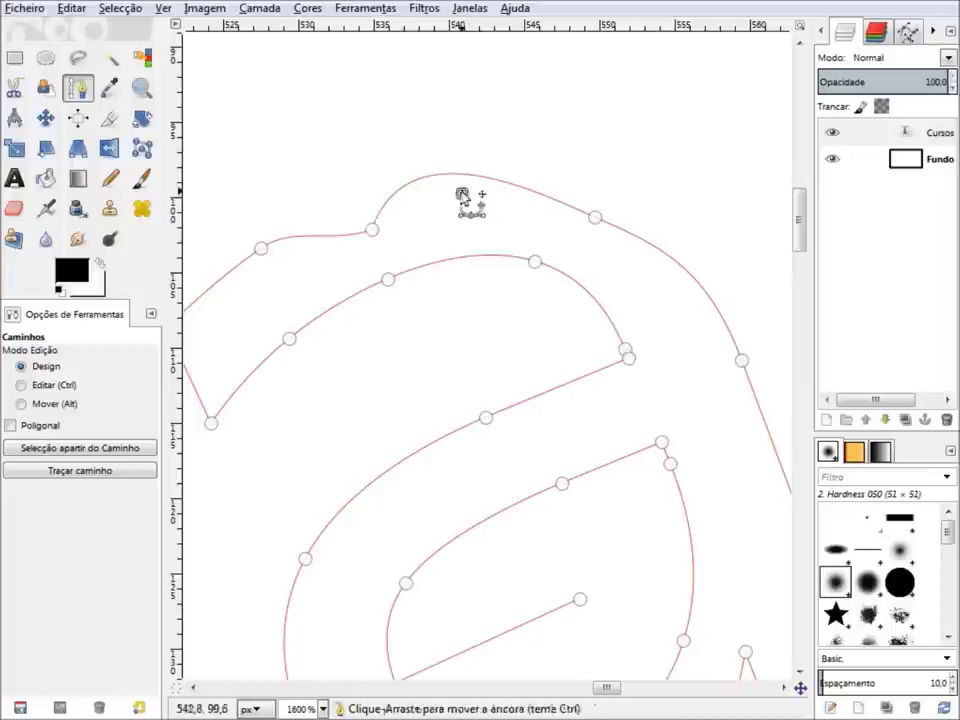
pyautogui.click(261, 249)
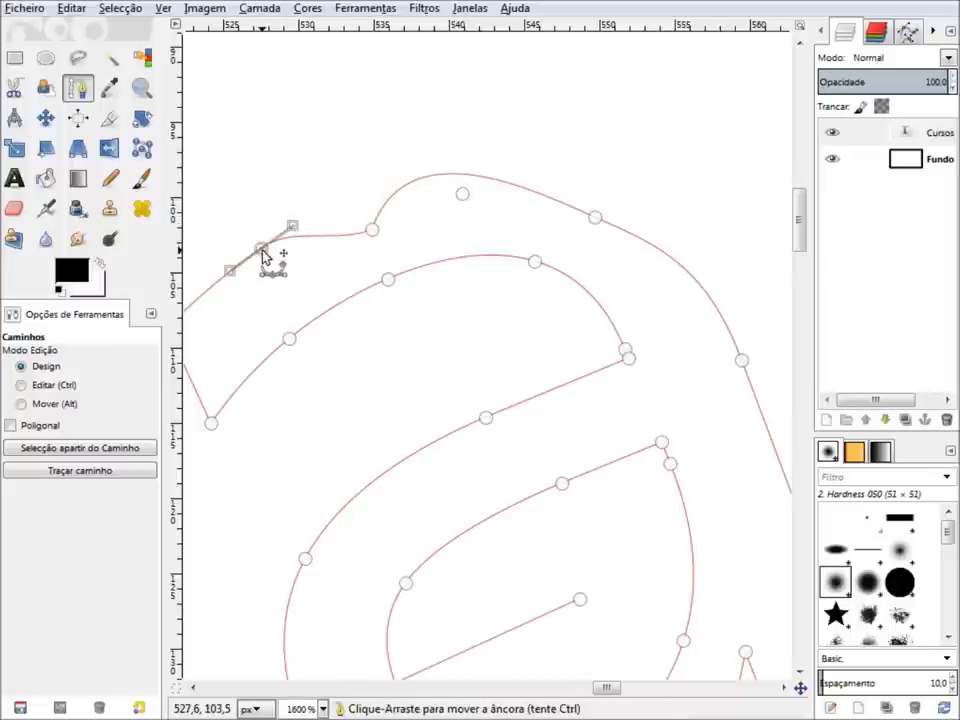
pyautogui.moveTo(294, 230); pyautogui.dragTo(267, 177)
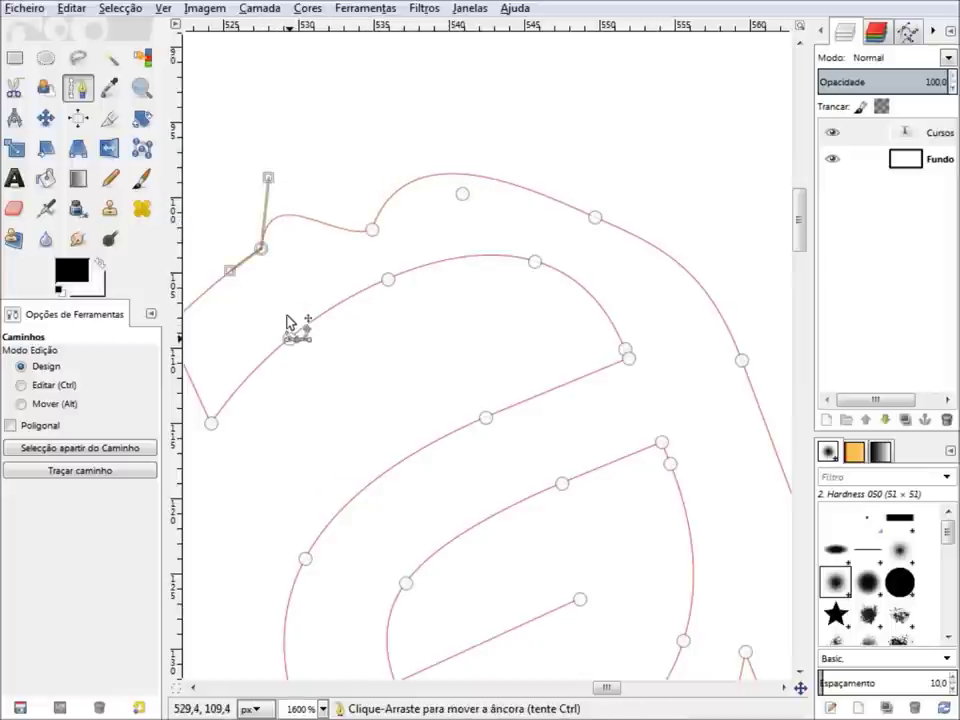
# - Raise the inner curve and bend a segment into a deep inward curve
pyautogui.moveTo(289, 338); pyautogui.dragTo(284, 309)
pyautogui.moveTo(428, 268); pyautogui.dragTo(568, 274)
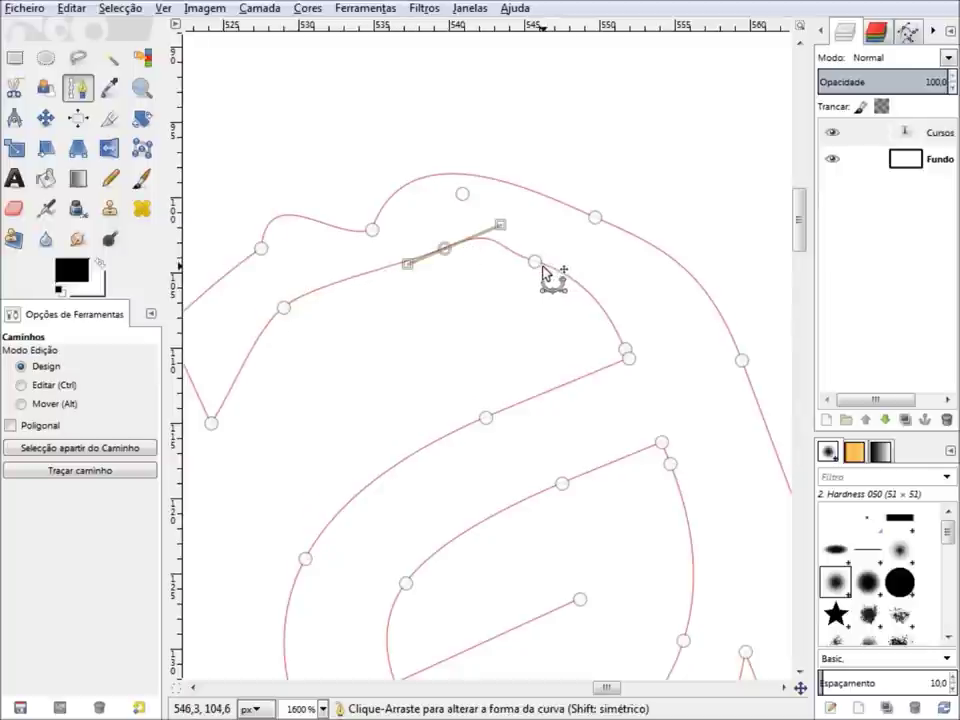
pyautogui.moveTo(580, 270); pyautogui.dragTo(590, 272)
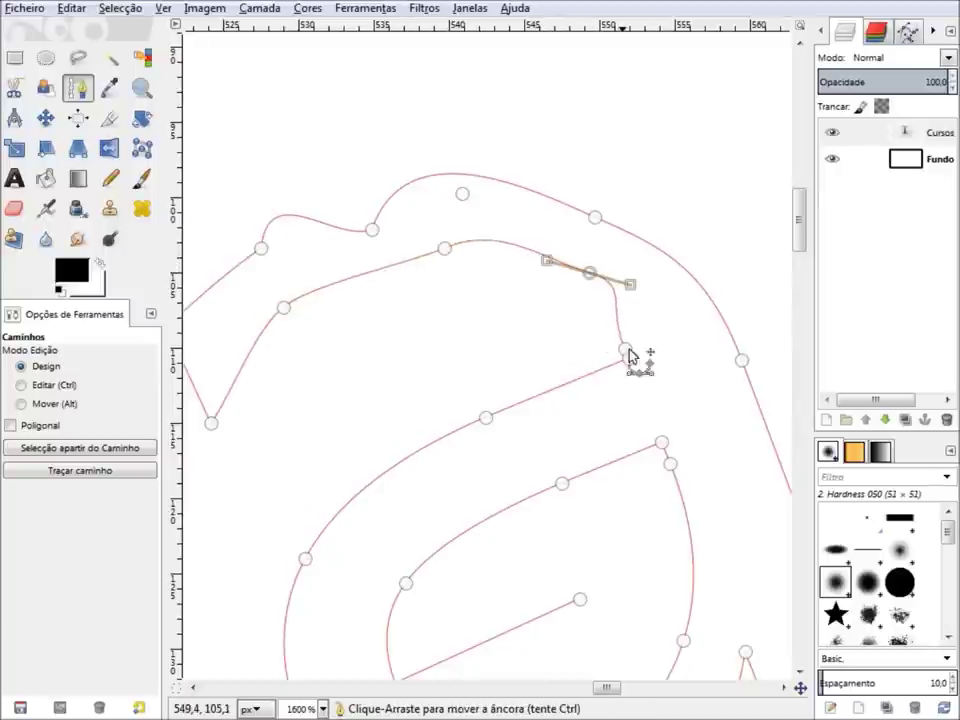
pyautogui.keyDown('ctrl'); pyautogui.click(575, 374); pyautogui.keyUp('ctrl')
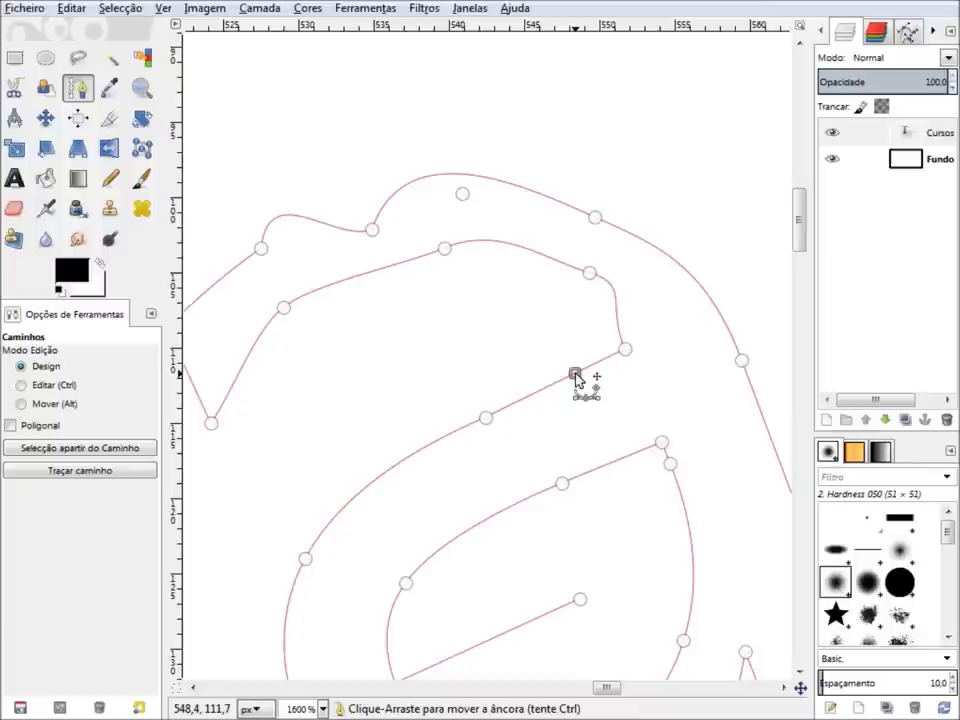
pyautogui.moveTo(621, 352); pyautogui.dragTo(408, 364)
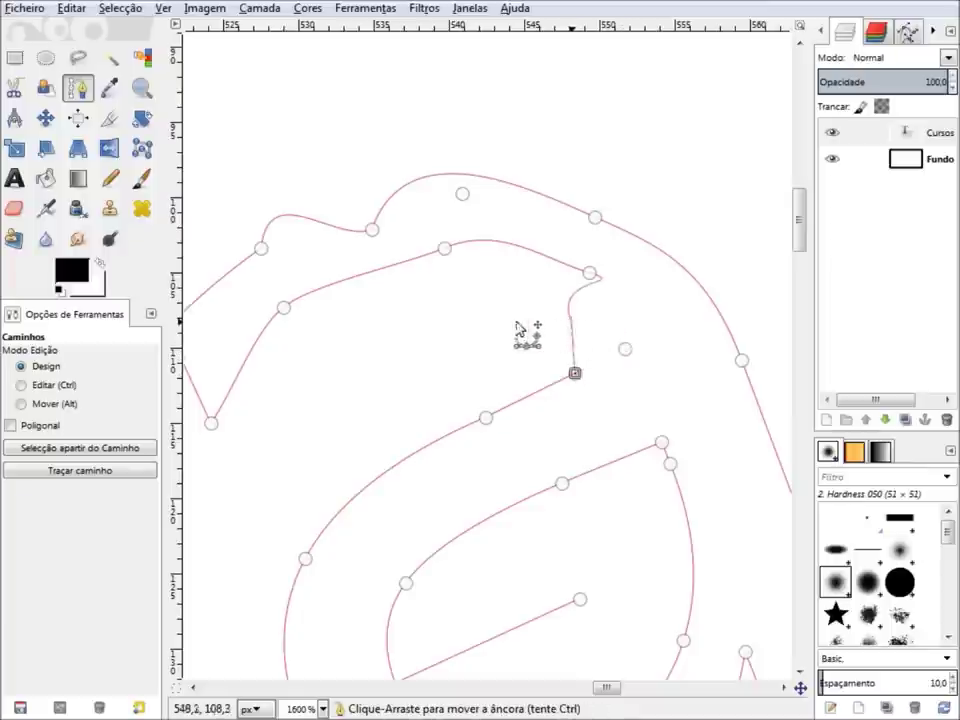
pyautogui.scroll(4, 690, 400)
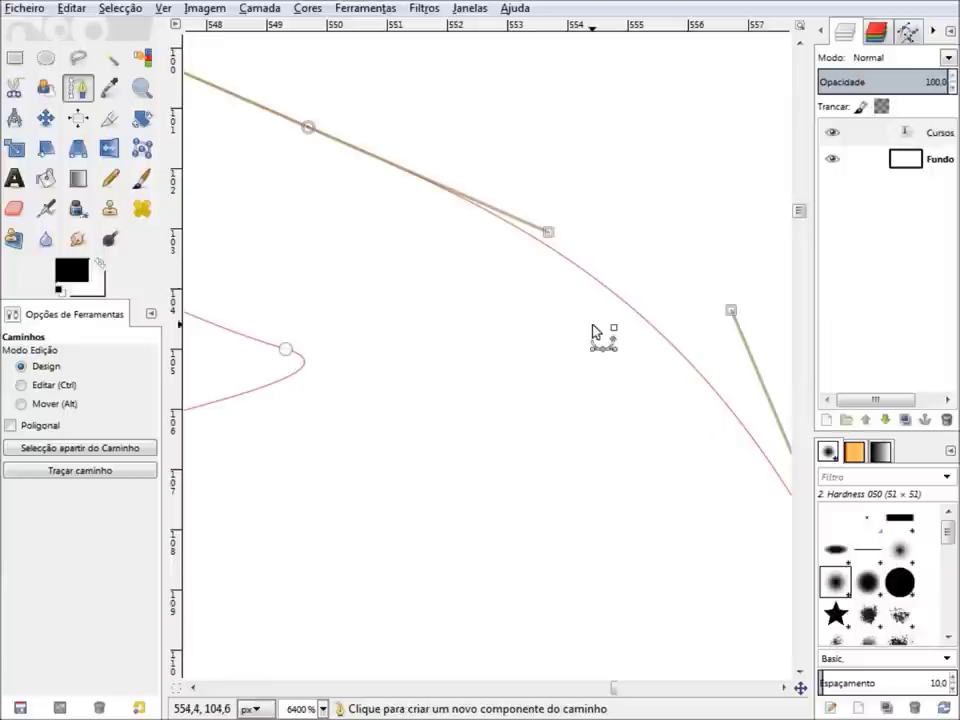
# - Insert an anchor on the curve, move it up and right, then add two more anchors
pyautogui.press('ctrl')
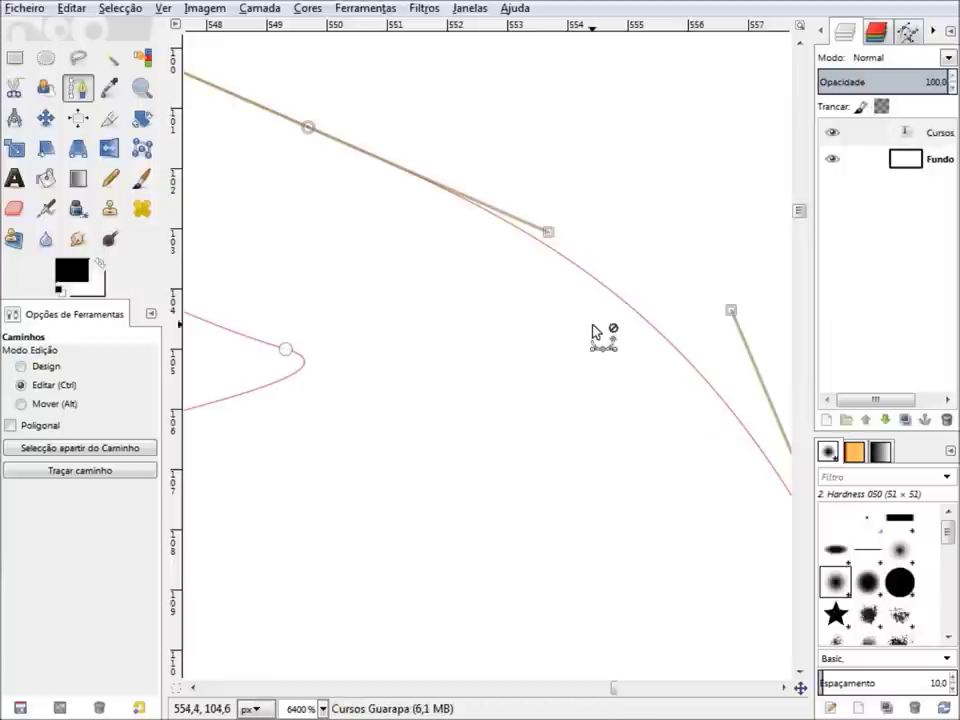
pyautogui.click(572, 265)
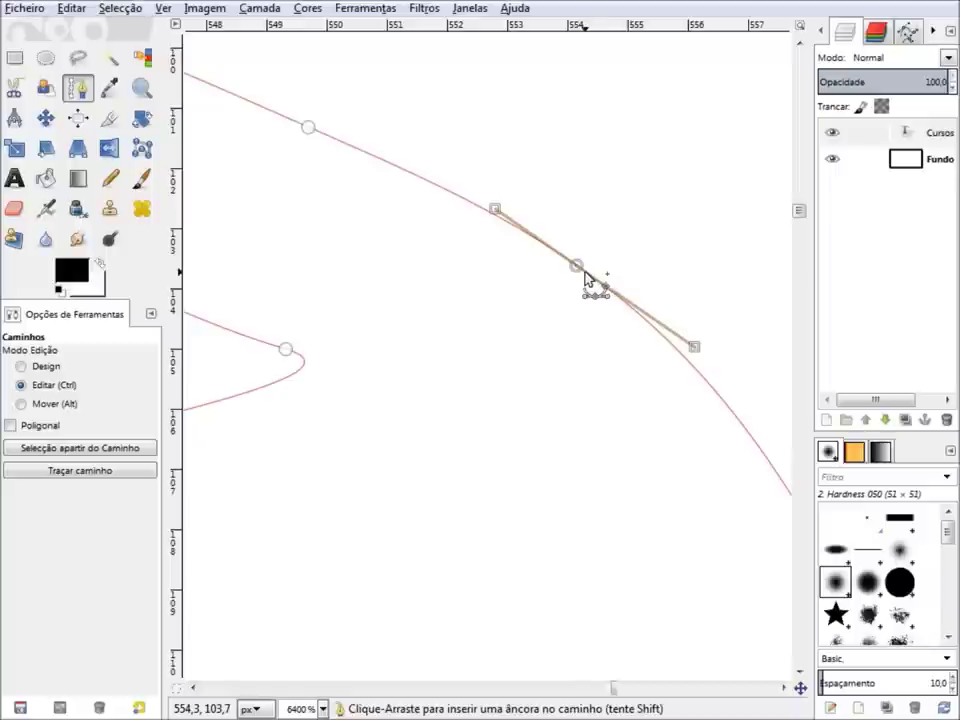
pyautogui.press('ctrl')
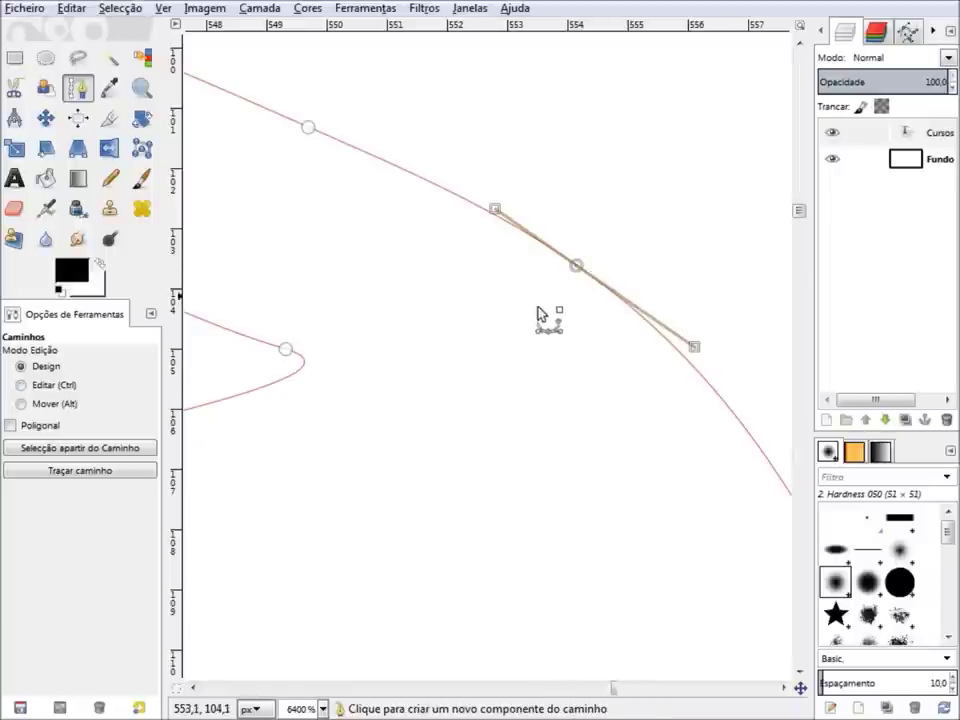
pyautogui.moveTo(579, 270); pyautogui.dragTo(638, 184)
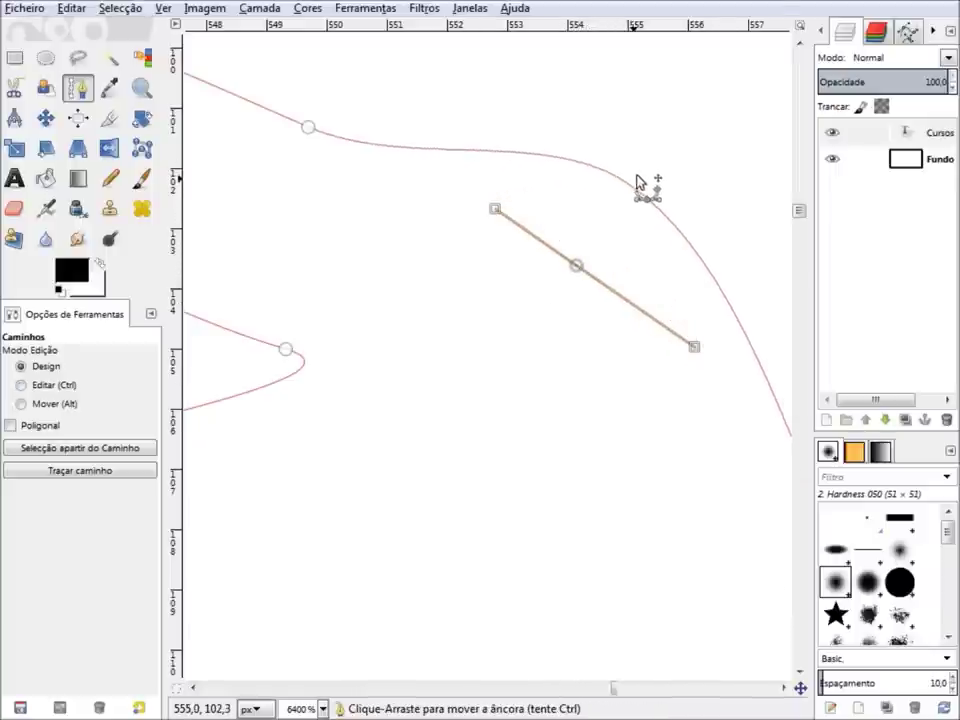
pyautogui.moveTo(576, 265); pyautogui.dragTo(649, 148)
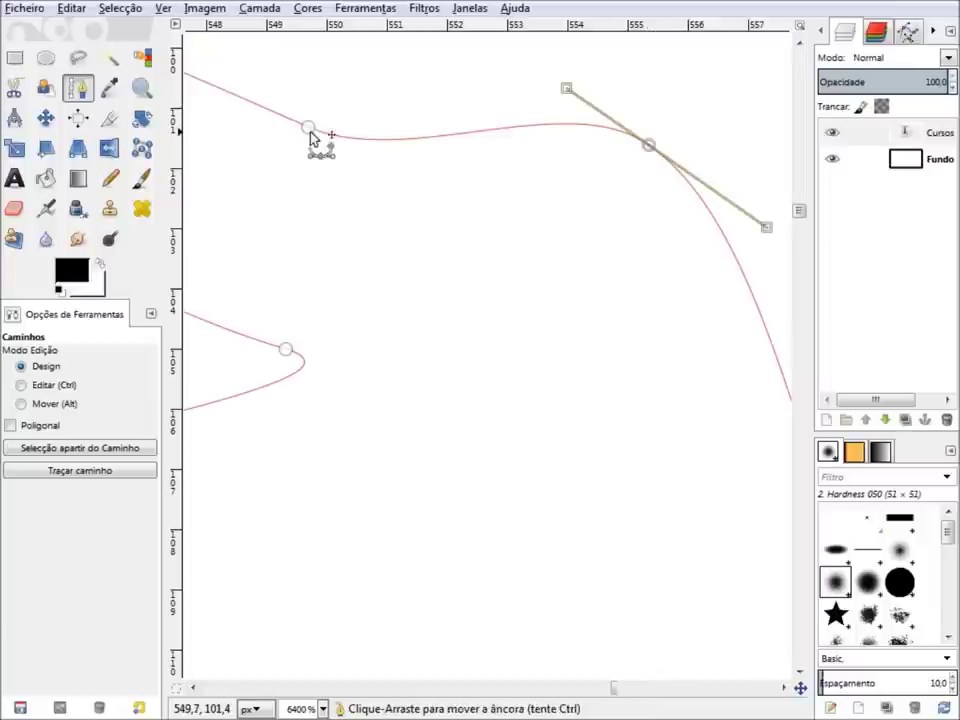
pyautogui.keyDown('ctrl'); pyautogui.click(726, 240); pyautogui.keyUp('ctrl')
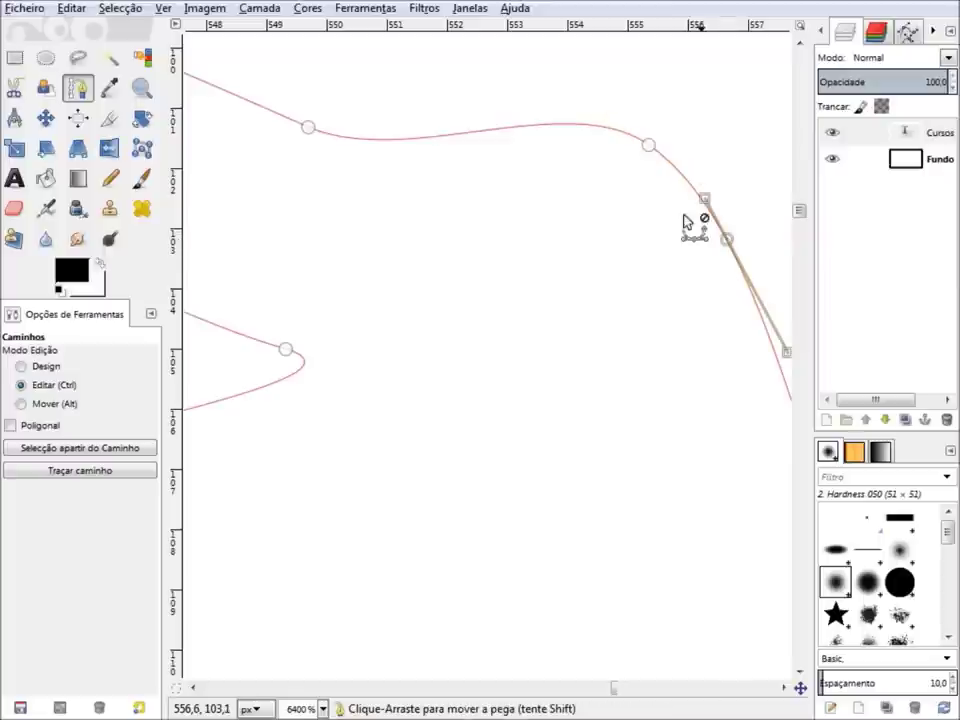
pyautogui.click(569, 128)
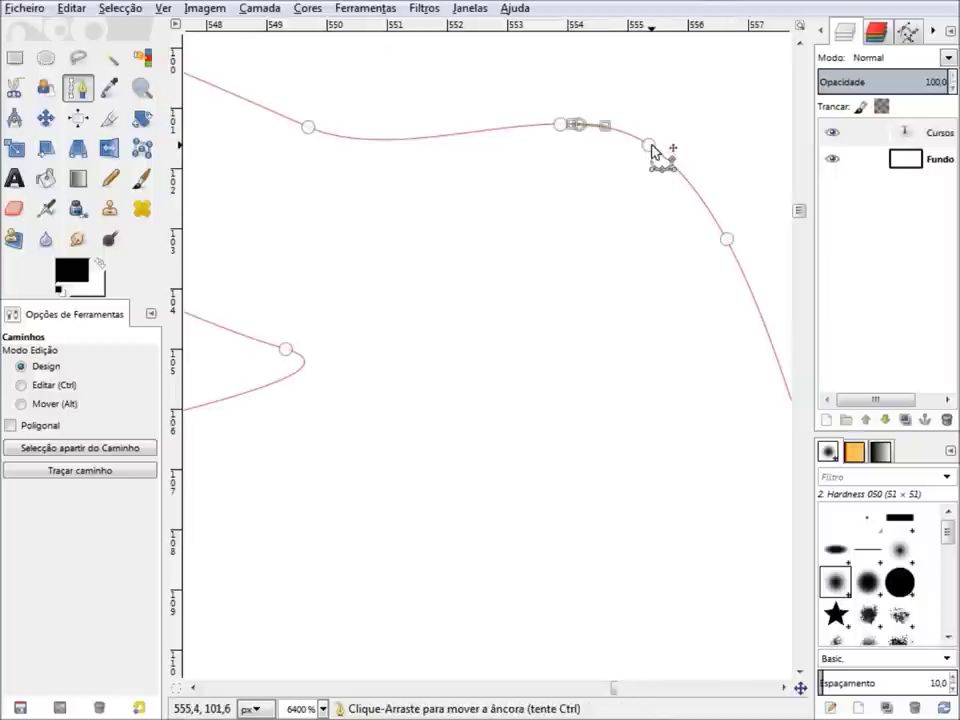
# - Try bending the anchor and segments upward, into a dip, and flatter
pyautogui.moveTo(672, 138); pyautogui.dragTo(711, 72)
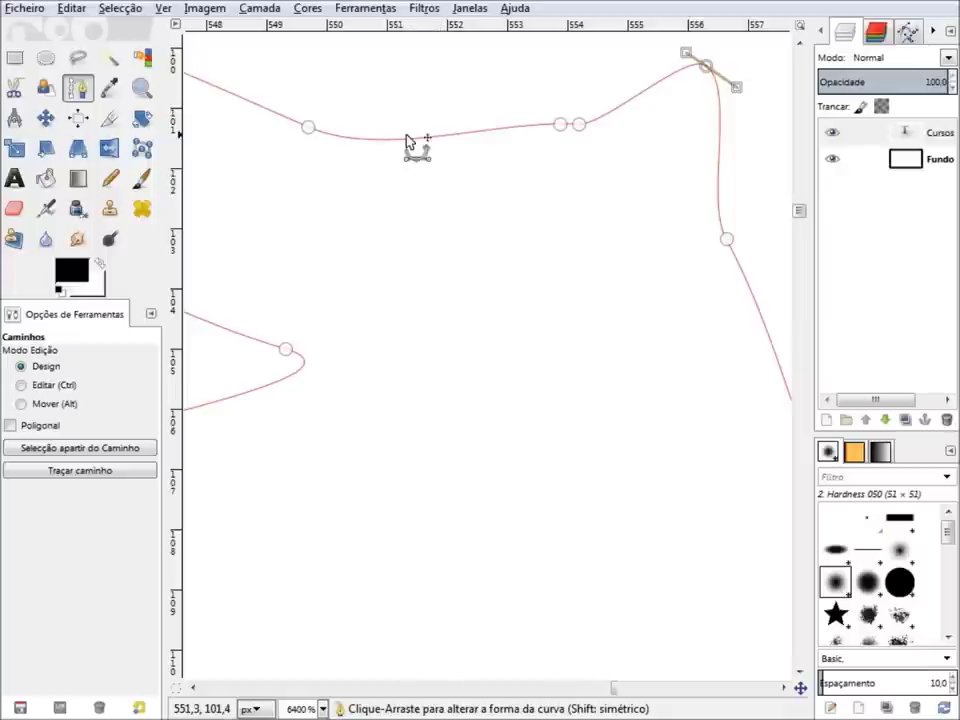
pyautogui.moveTo(437, 162); pyautogui.dragTo(437, 110)
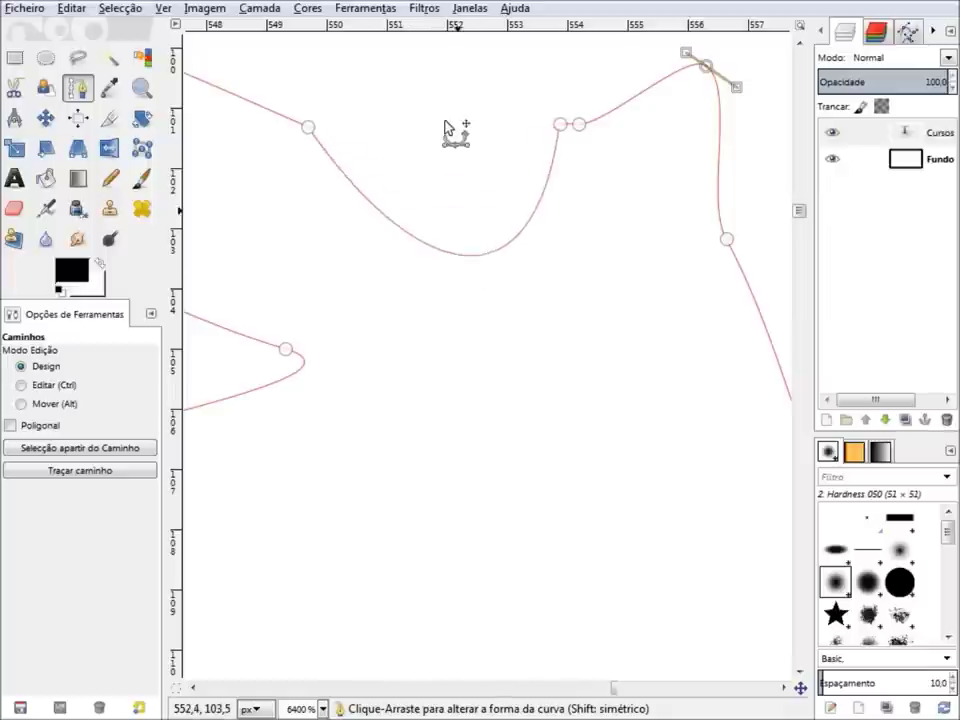
pyautogui.moveTo(437, 240); pyautogui.dragTo(437, 150)
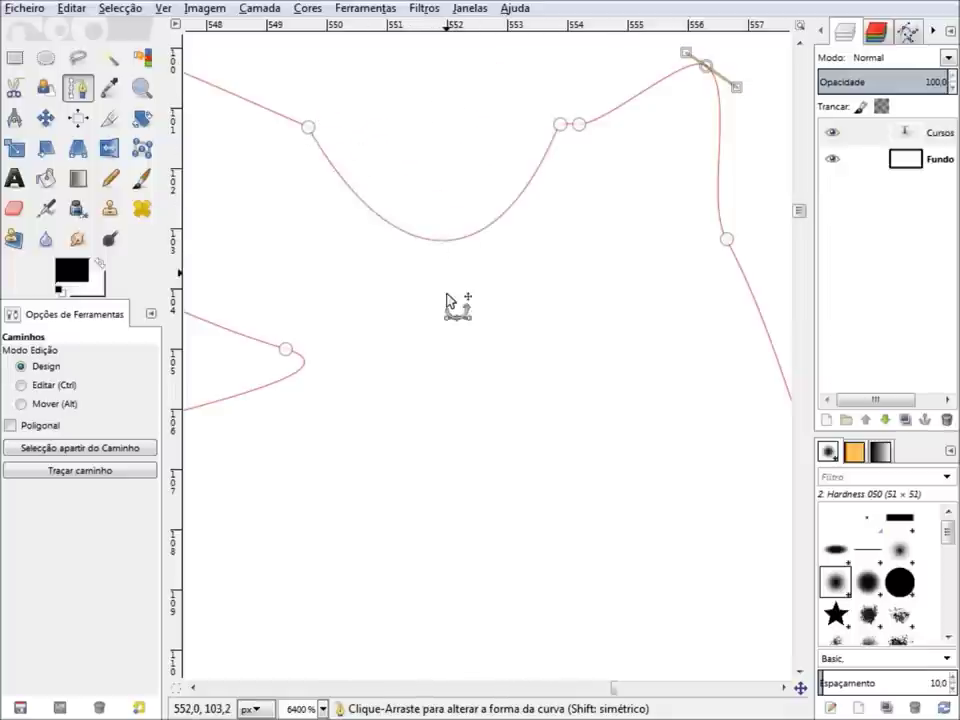
pyautogui.moveTo(561, 137); pyautogui.dragTo(566, 131)
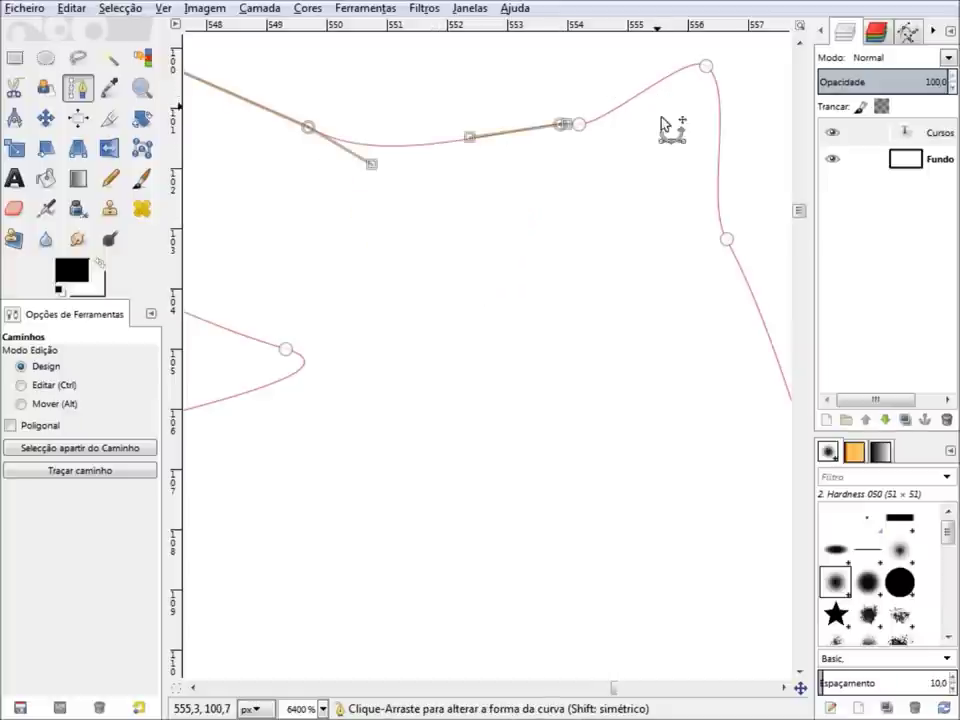
pyautogui.moveTo(668, 128); pyautogui.dragTo(600, 148)
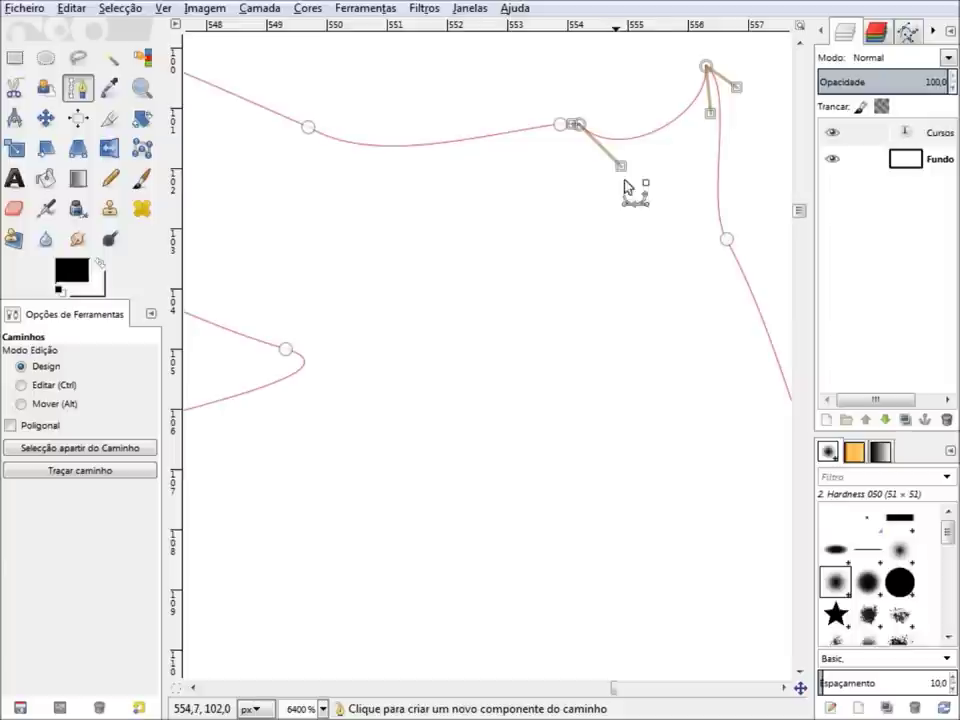
# - Undo the last three path changes and move the anchor down-left into a diagonal
pyautogui.hotkey('ctrl', 'z')
pyautogui.hotkey('ctrl', 'z')
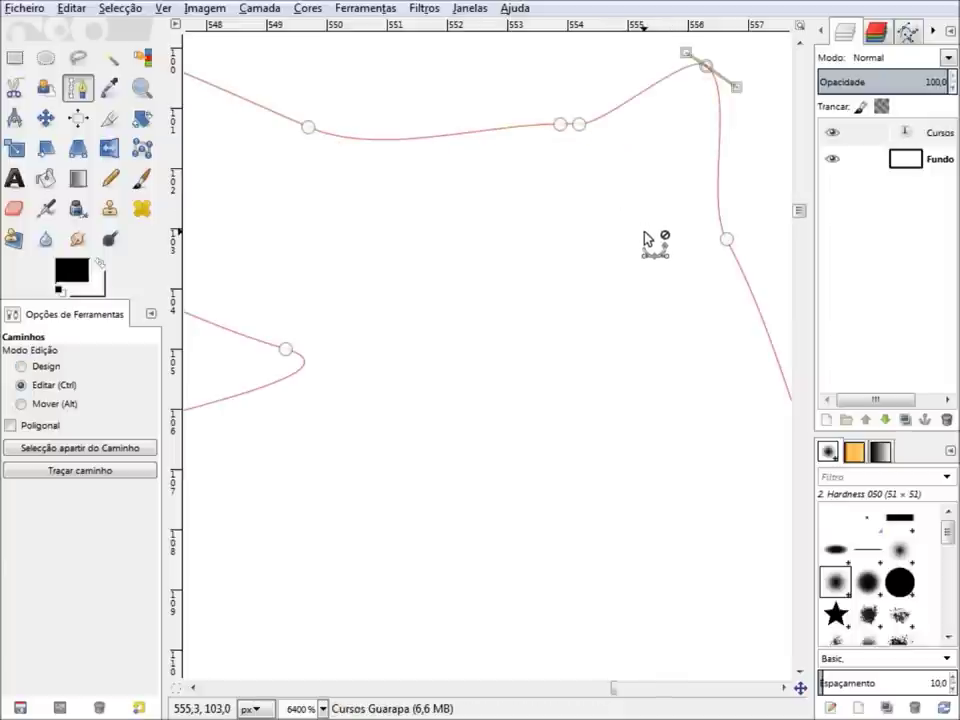
pyautogui.hotkey('ctrl', 'z')
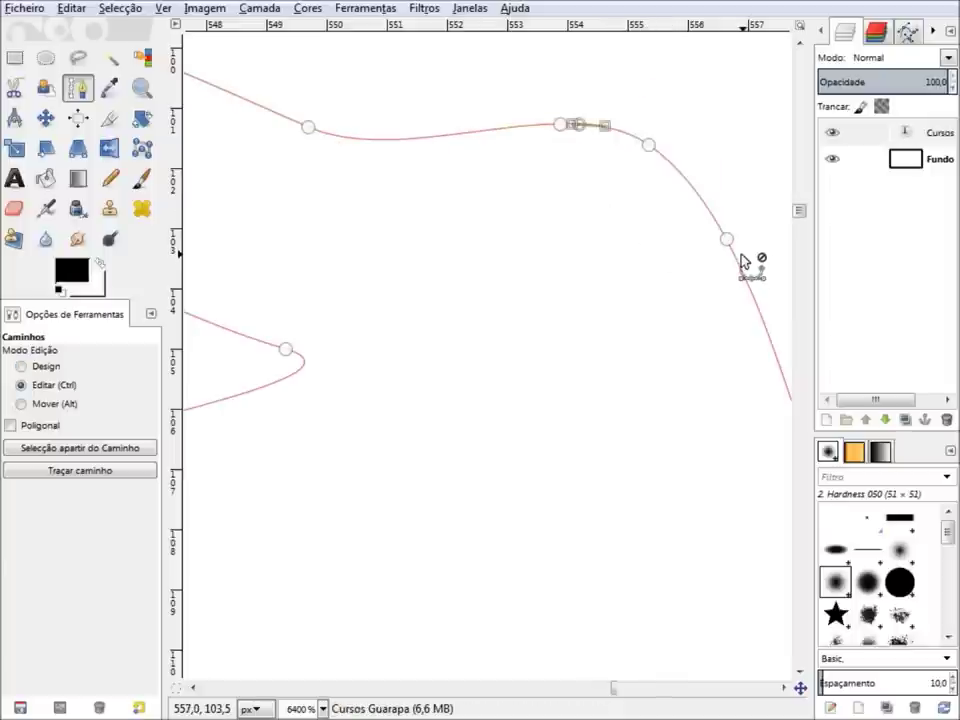
pyautogui.hotkey('ctrl', 'z')
pyautogui.hotkey('ctrl', 'z')
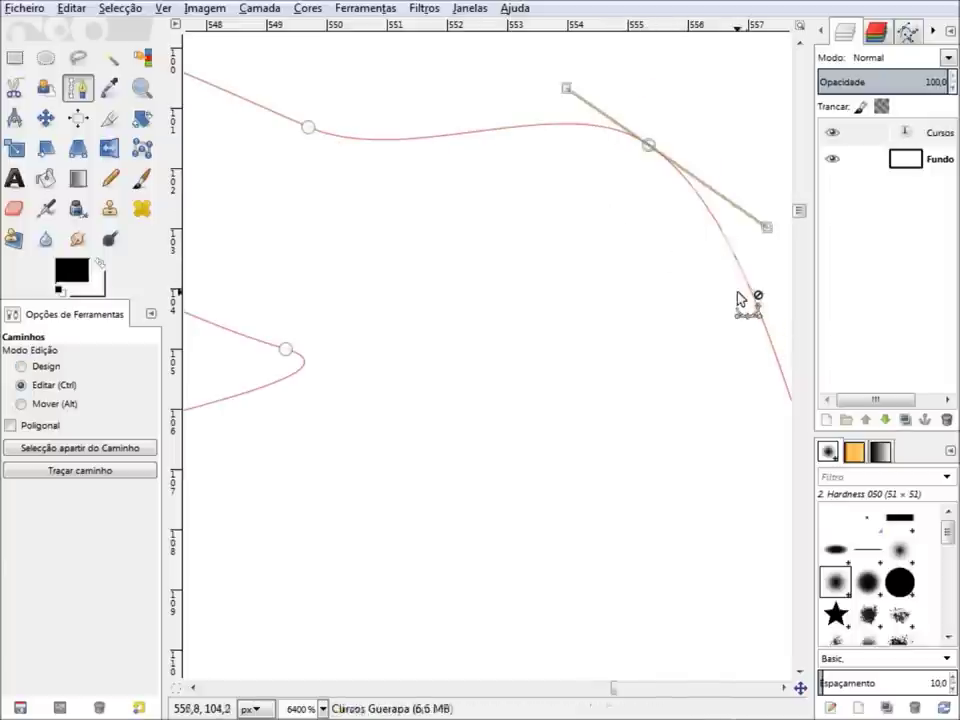
pyautogui.moveTo(649, 147); pyautogui.dragTo(570, 338)
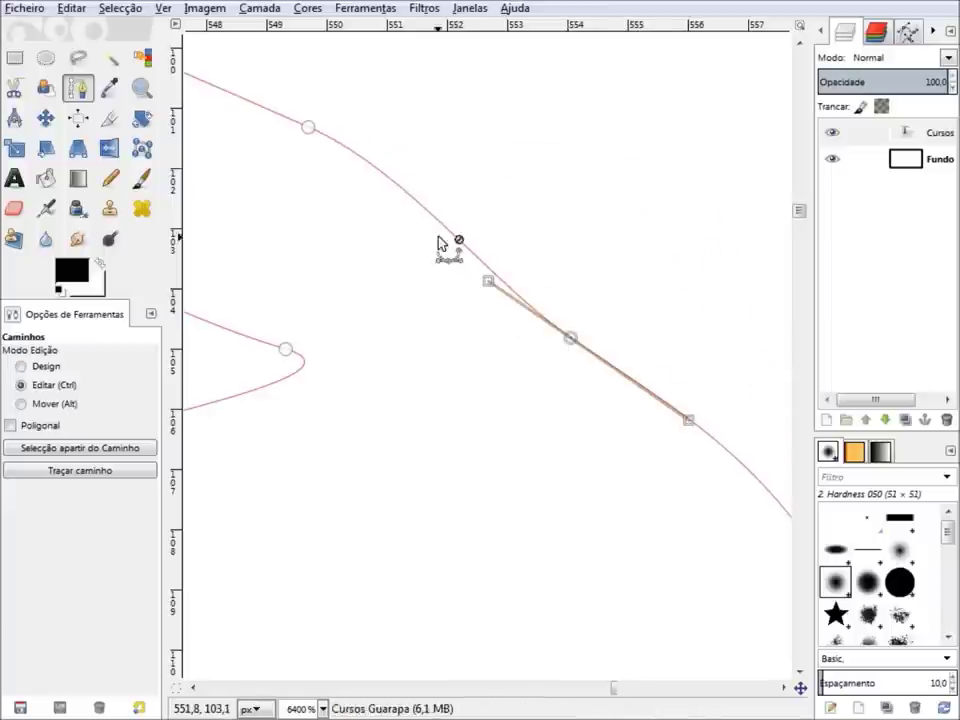
# - Insert new anchors on the upper and lower curve and shape the lower one
pyautogui.keyDown('ctrl'); pyautogui.click(441, 223); pyautogui.keyUp('ctrl')
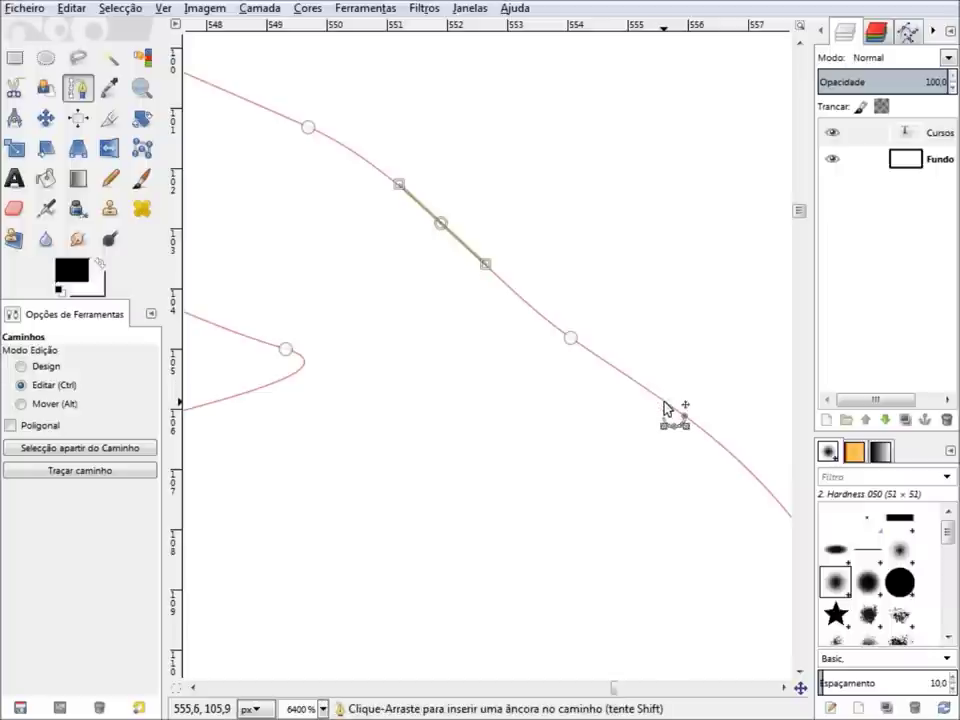
pyautogui.moveTo(664, 406); pyautogui.dragTo(590, 377)
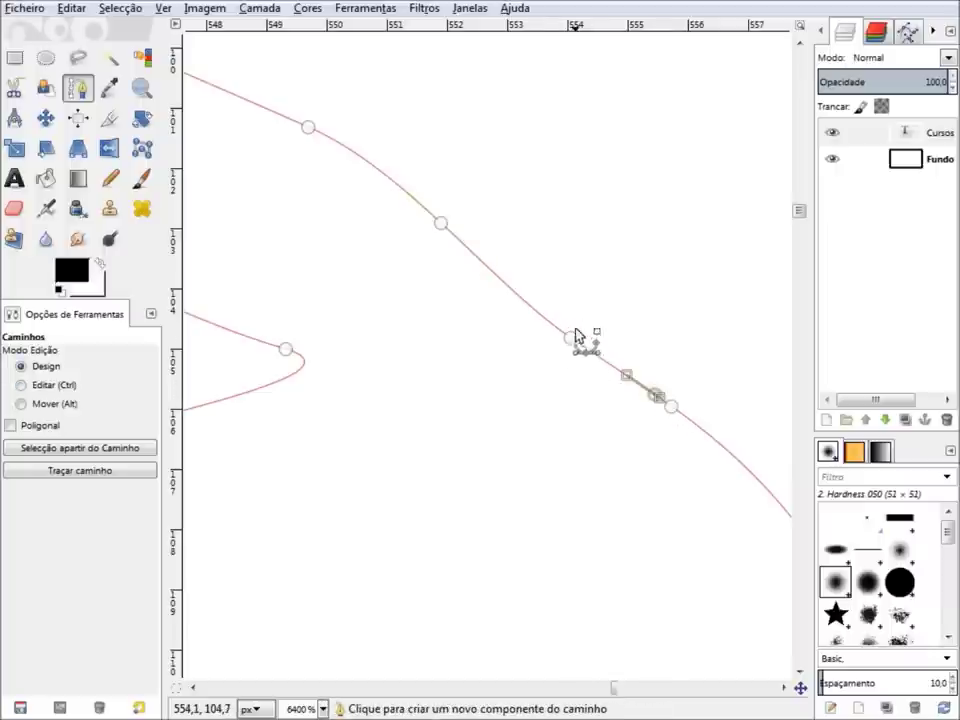
pyautogui.click(674, 406)
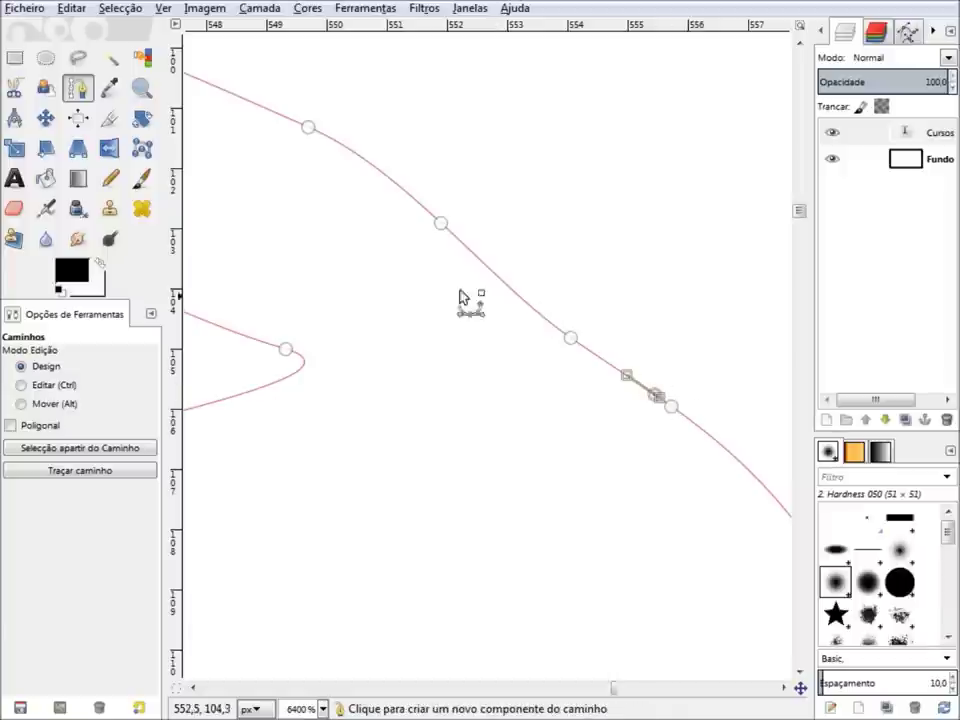
pyautogui.press('ctrl')
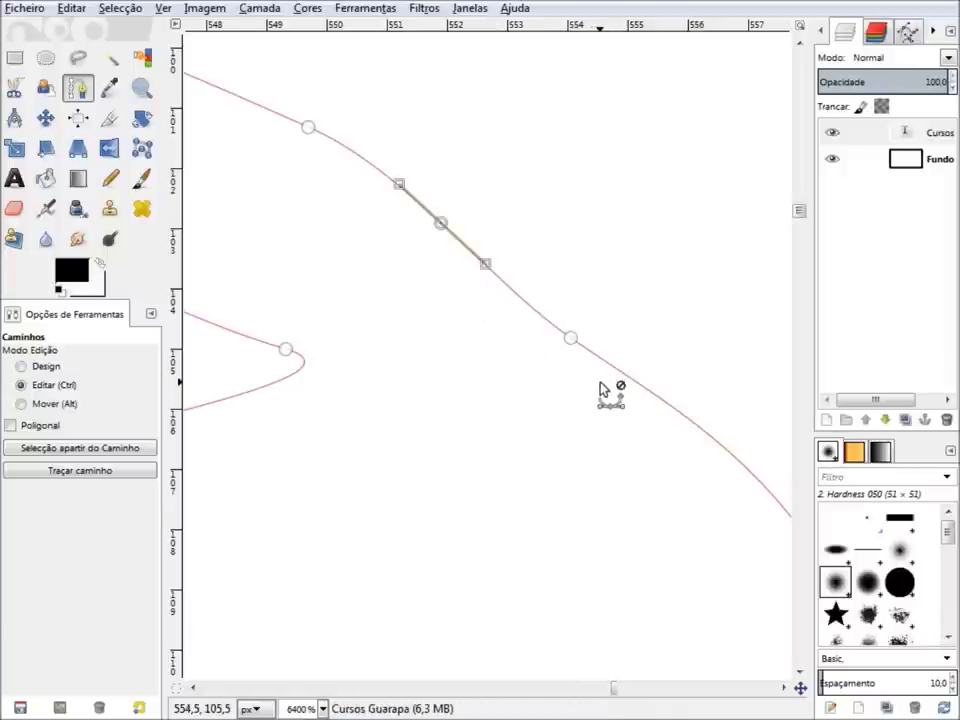
# - Zoom out and scroll left until the whole path and 'Cursos Guarapa' text are visible
pyautogui.scroll(-1, 602, 389)
pyautogui.scroll(-1, 603, 390)
pyautogui.scroll(-1, 604, 393)
pyautogui.scroll(-2, 604, 393)
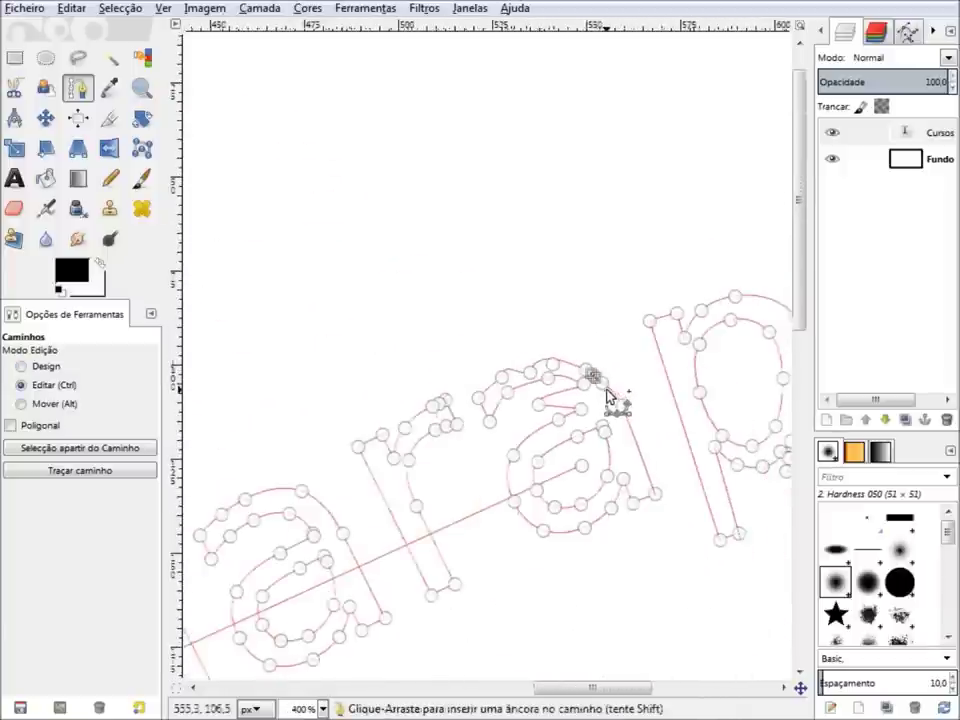
pyautogui.scroll(-1, 610, 395)
pyautogui.scroll(-1, 607, 388)
pyautogui.scroll(-1, 505, 428)
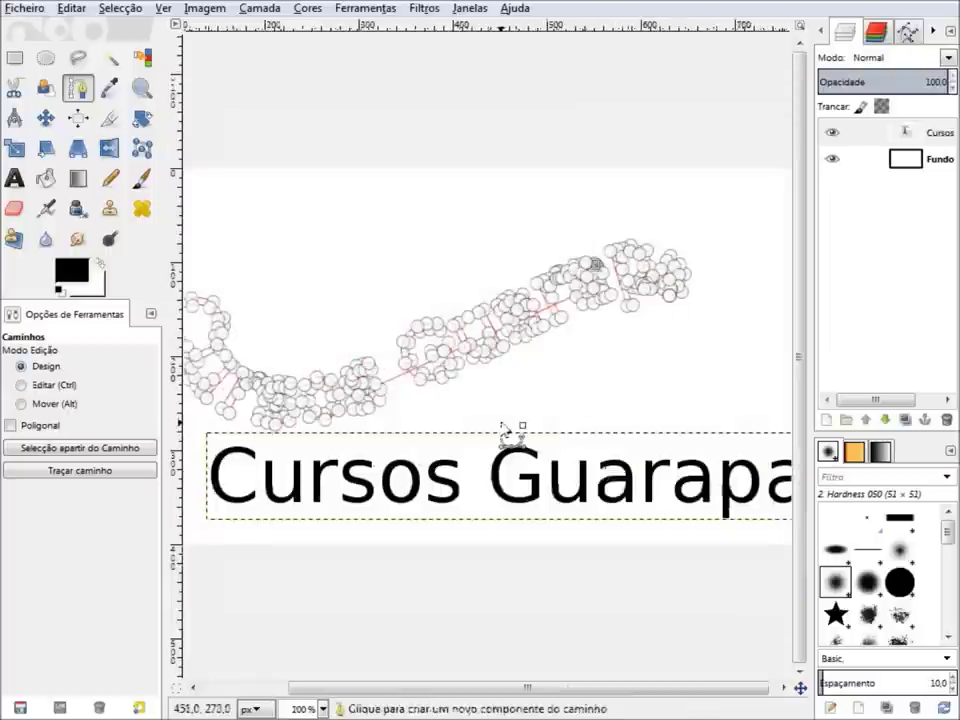
pyautogui.hscroll(-2, 645, 420)
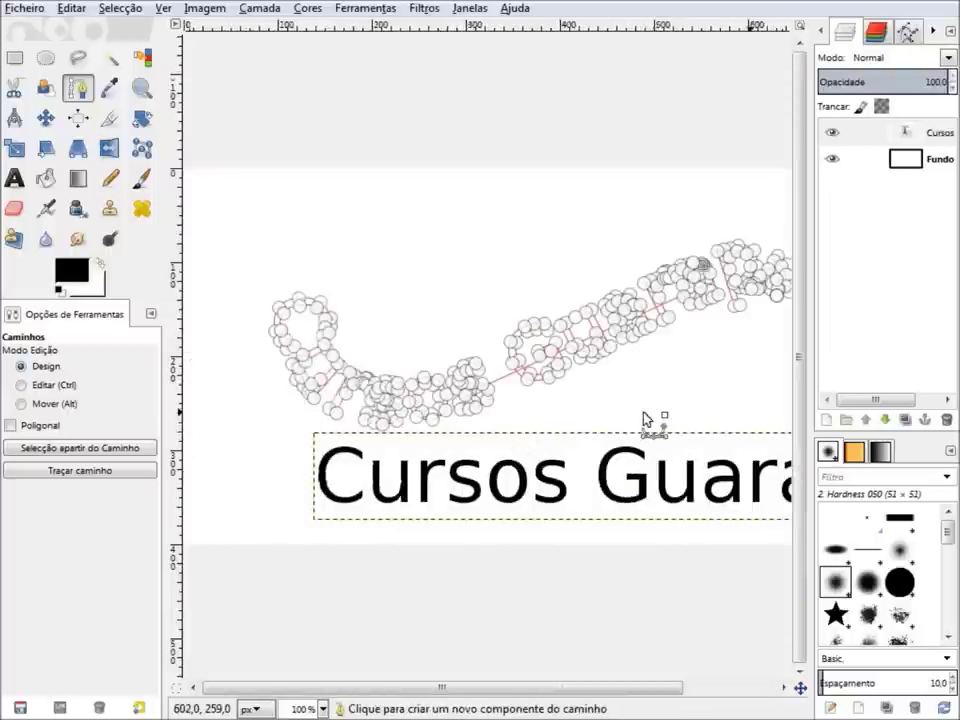